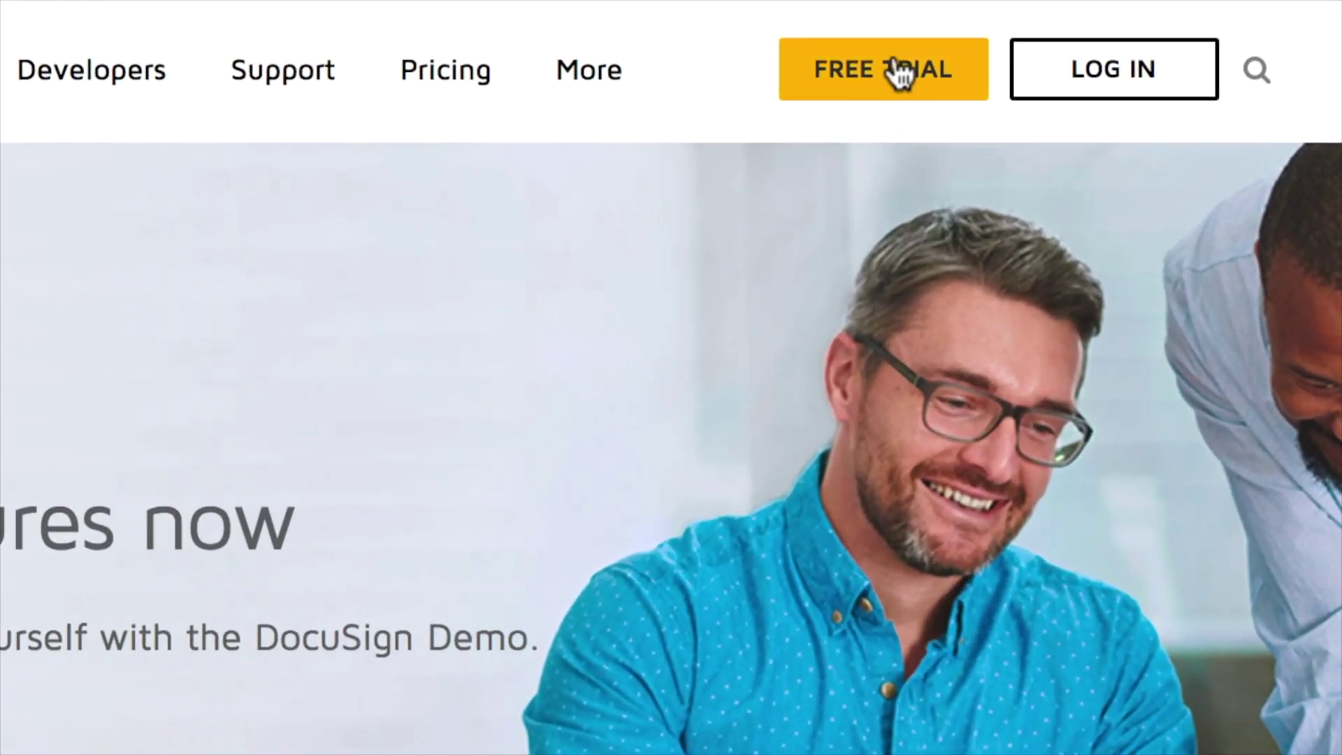
- Register for the free 30-day eSignature trial as a Real Estate broker with 0-5 employees
{"action": "left_click", "coordinate": [899, 72]}
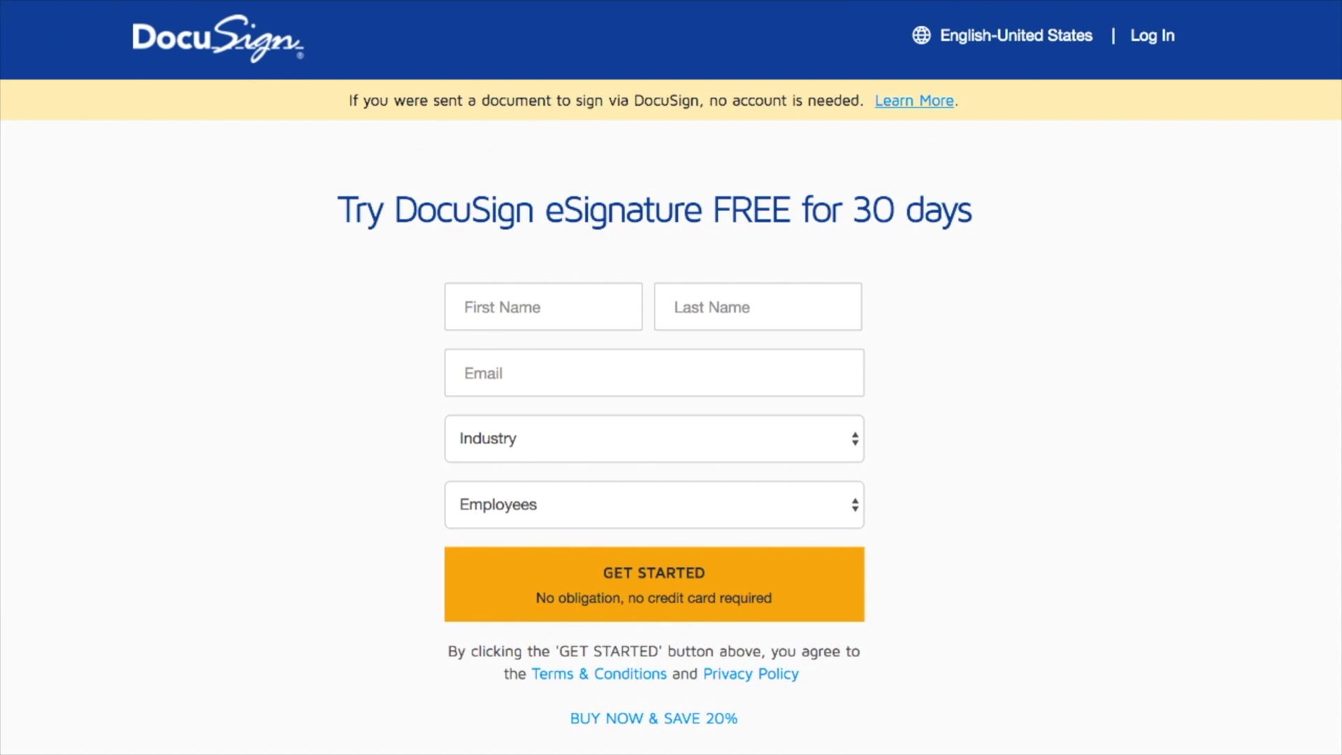
{"action": "left_click", "coordinate": [854, 439]}
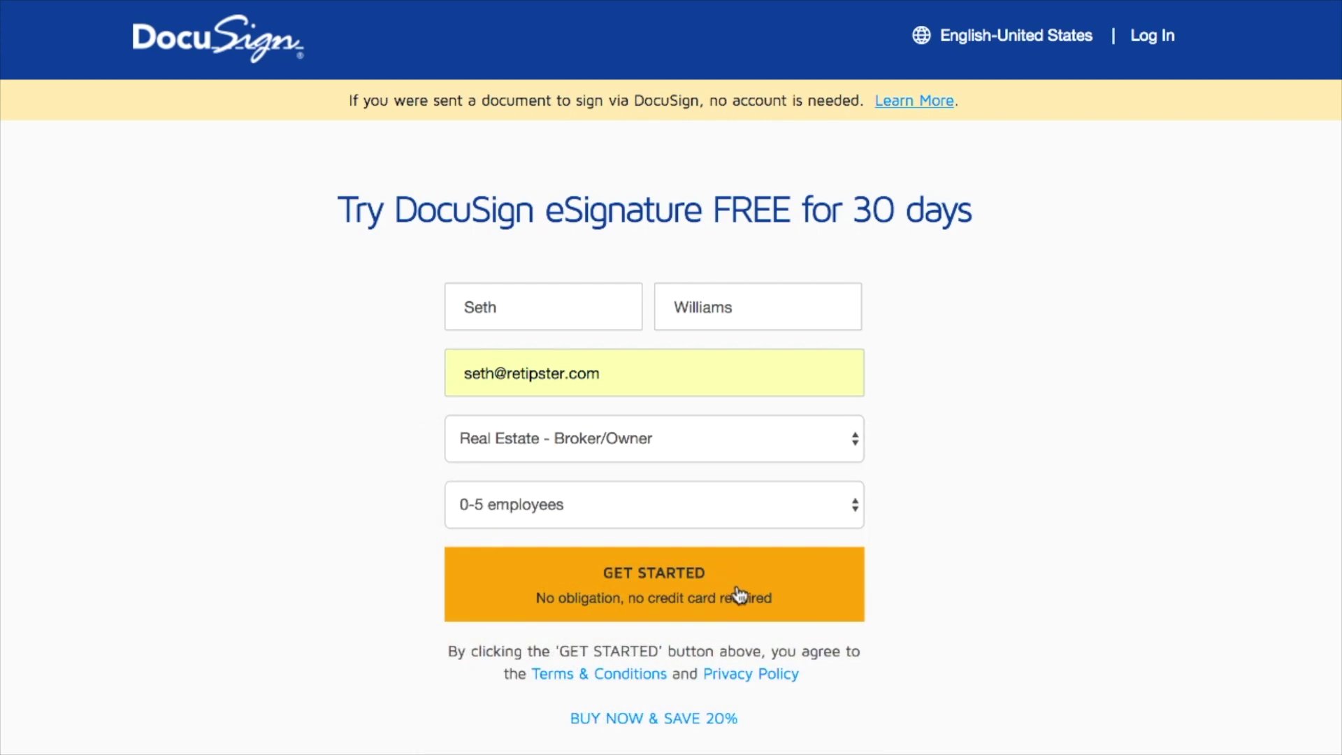
{"action": "left_click", "coordinate": [738, 594]}
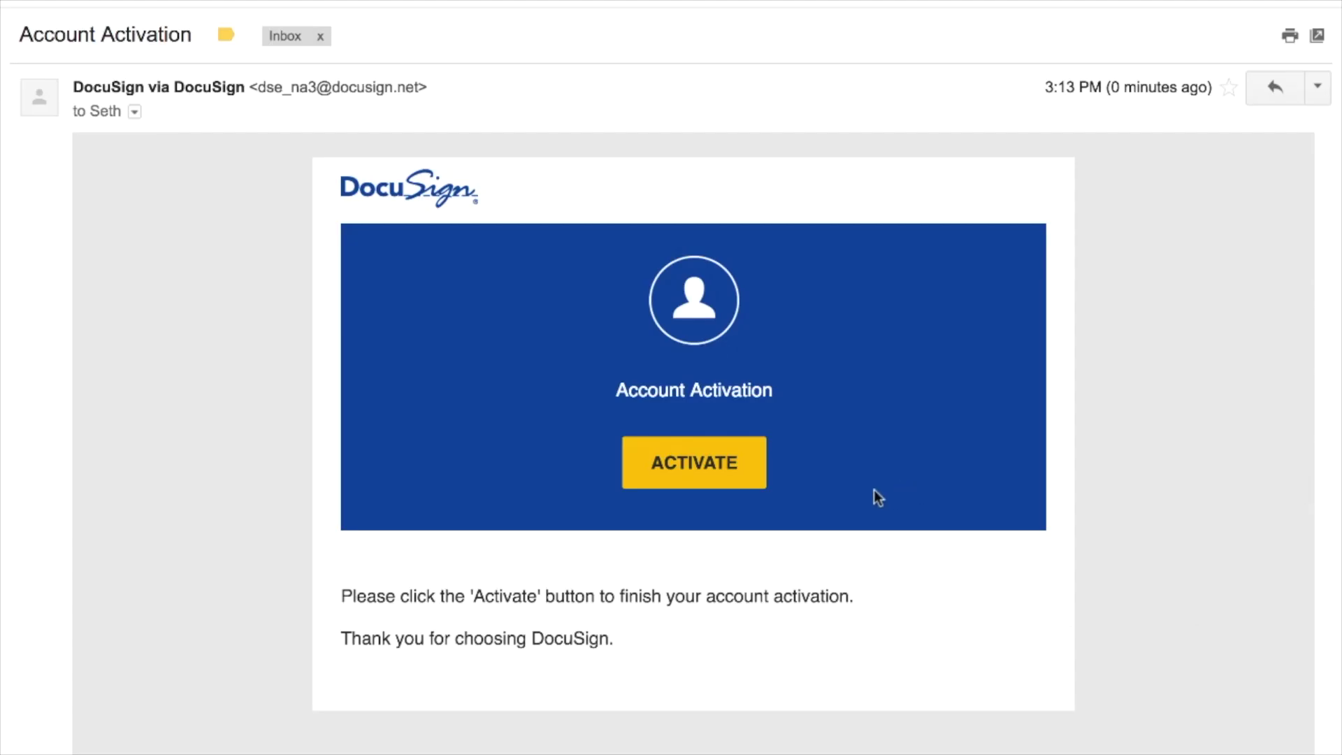
- Activate the account from the confirmation e-mail with a confirmed password and a security question
{"action": "left_click", "coordinate": [716, 464]}
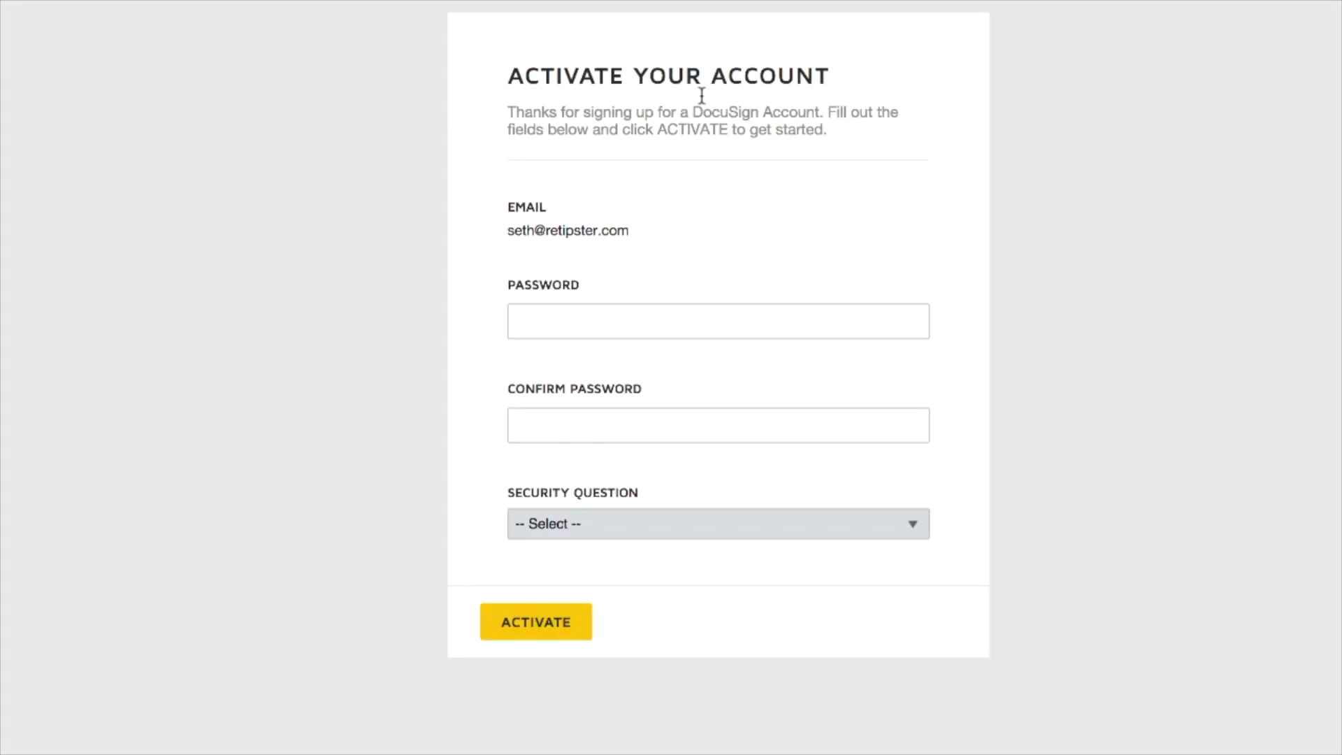
{"action": "left_click", "coordinate": [717, 328]}
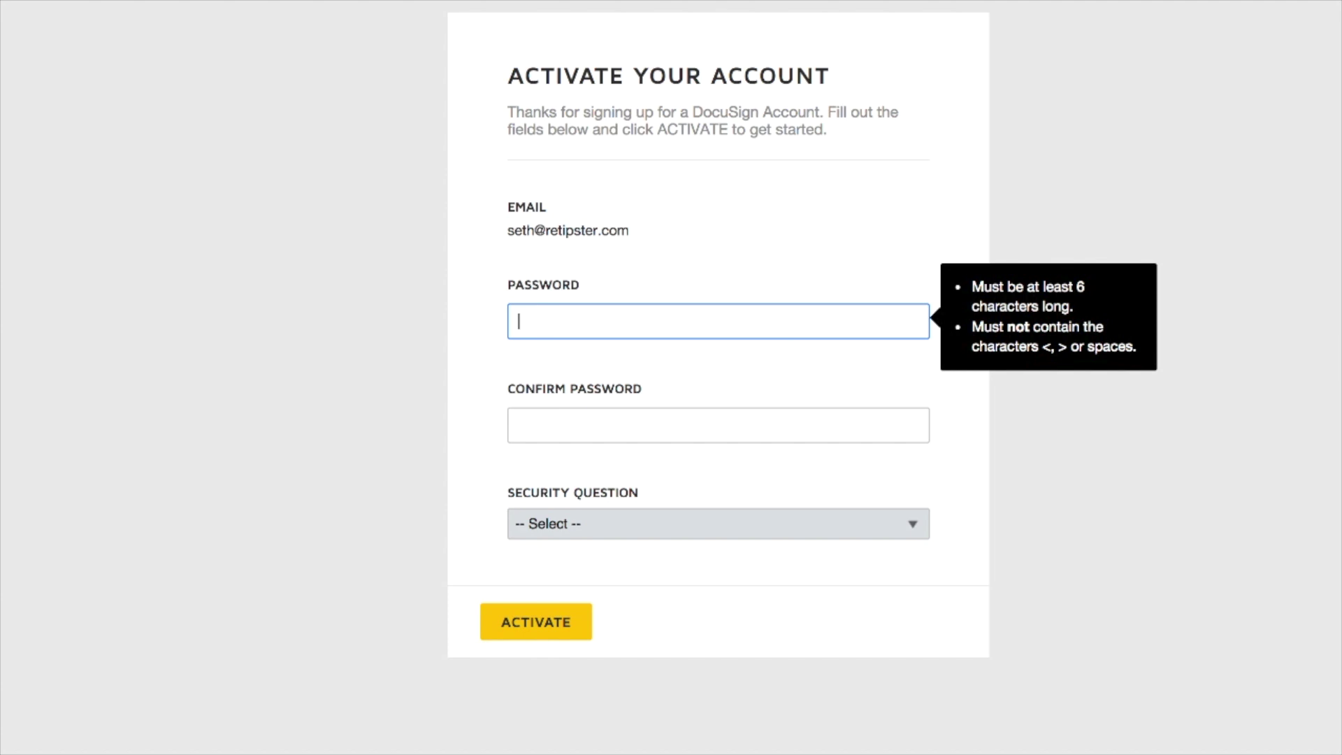
{"action": "key", "text": "Tab"}
{"action": "left_click", "coordinate": [528, 682]}
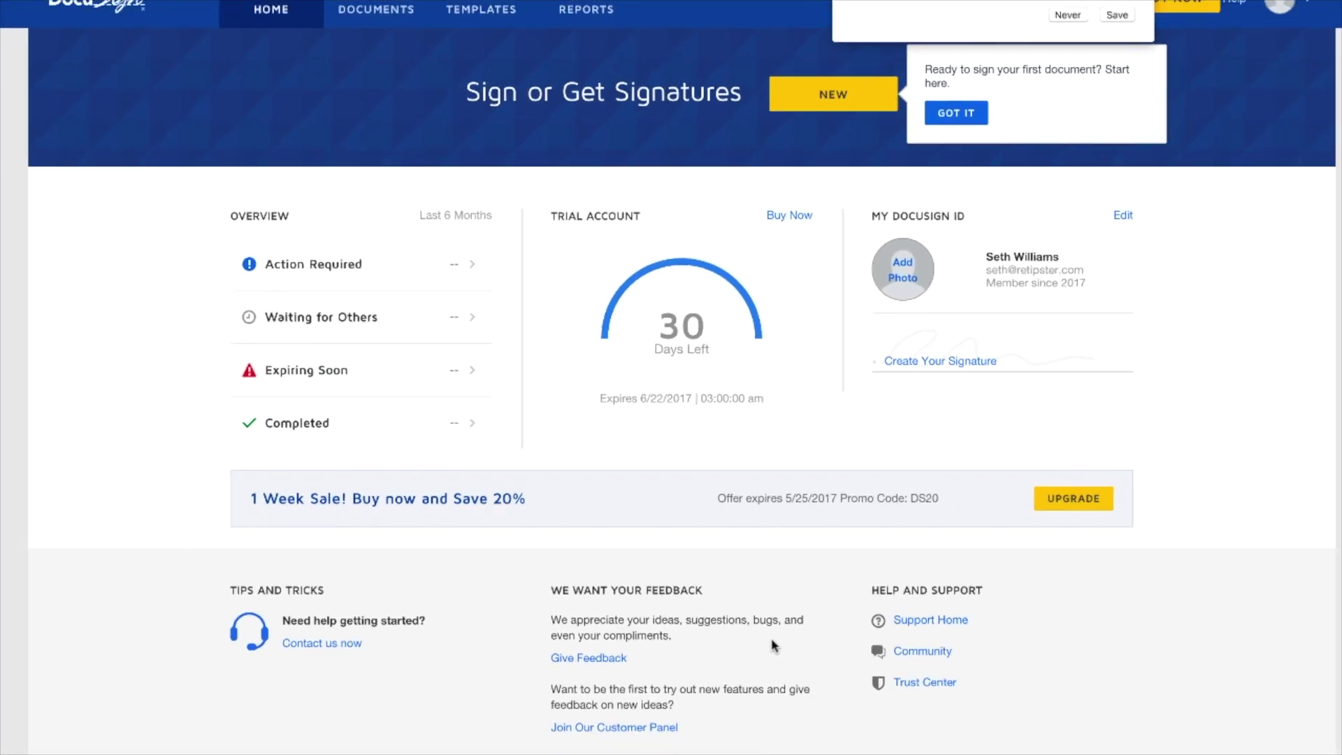
- Save the new password in Chrome and set a portrait as the profile photo
{"action": "left_click", "coordinate": [1084, 42]}
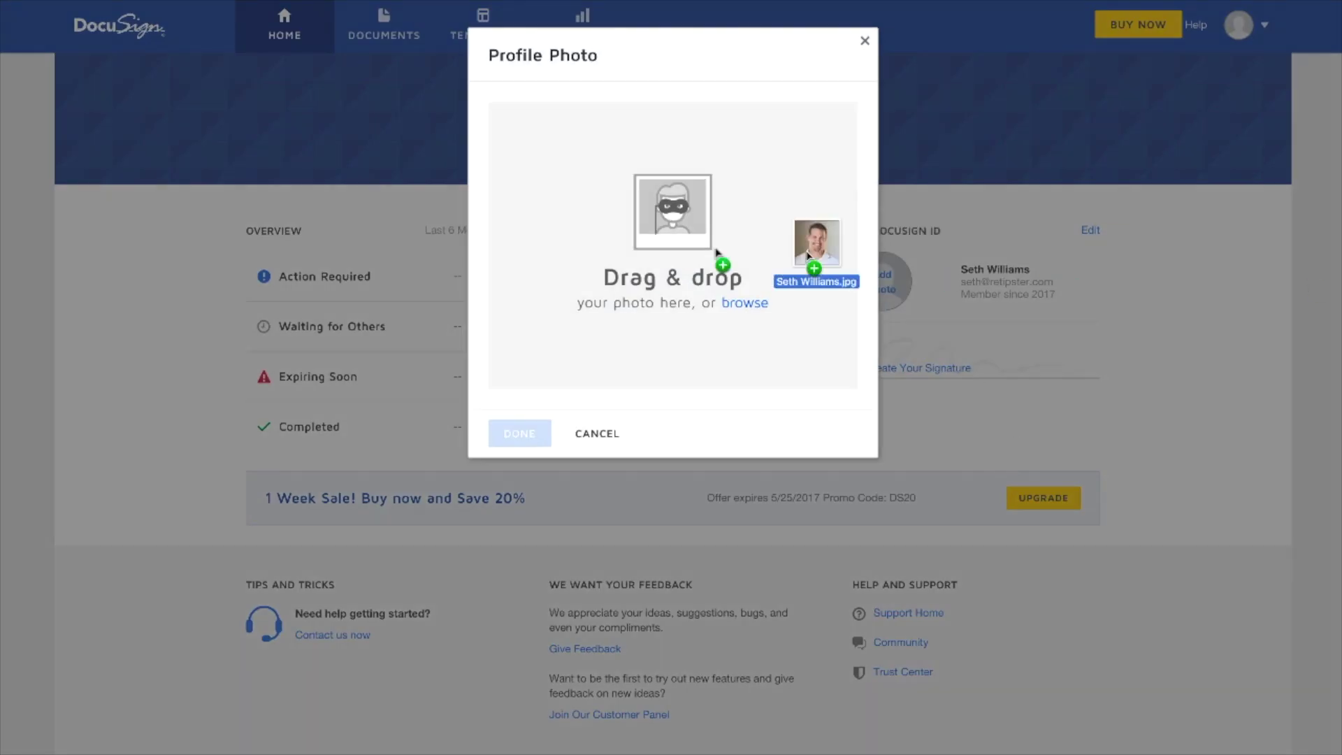
{"action": "left_click_drag", "start_coordinate": [811, 266], "coordinate": [804, 272]}
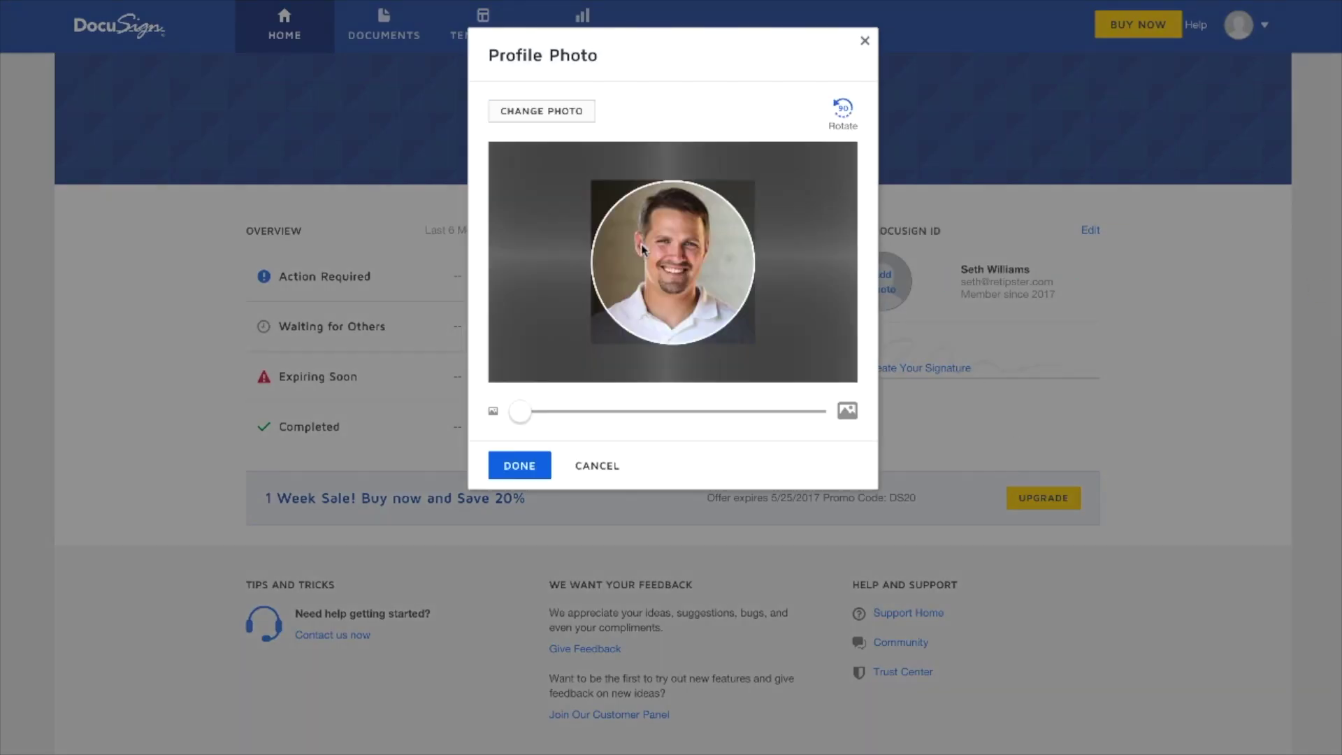
{"action": "left_click", "coordinate": [528, 469]}
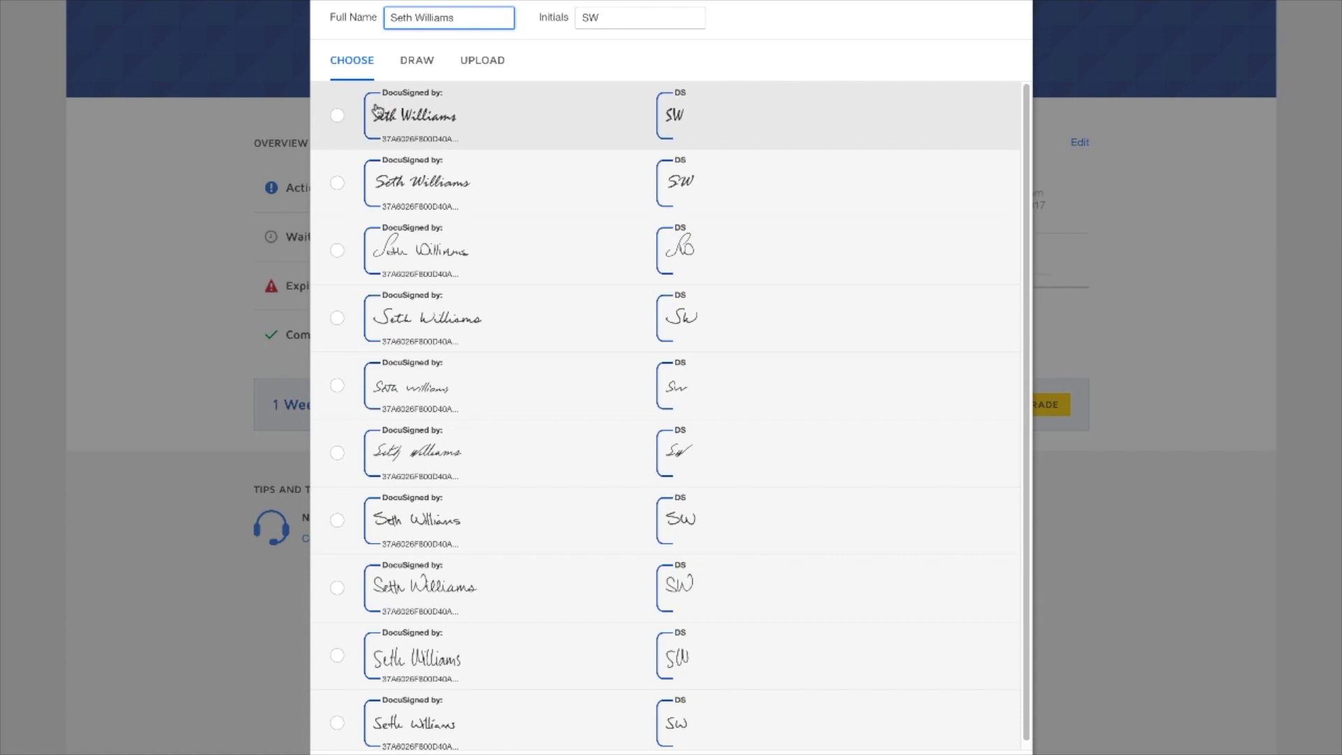
- Adopt the sixth suggested handwriting style as the signature and initials
{"action": "left_click", "coordinate": [338, 454]}
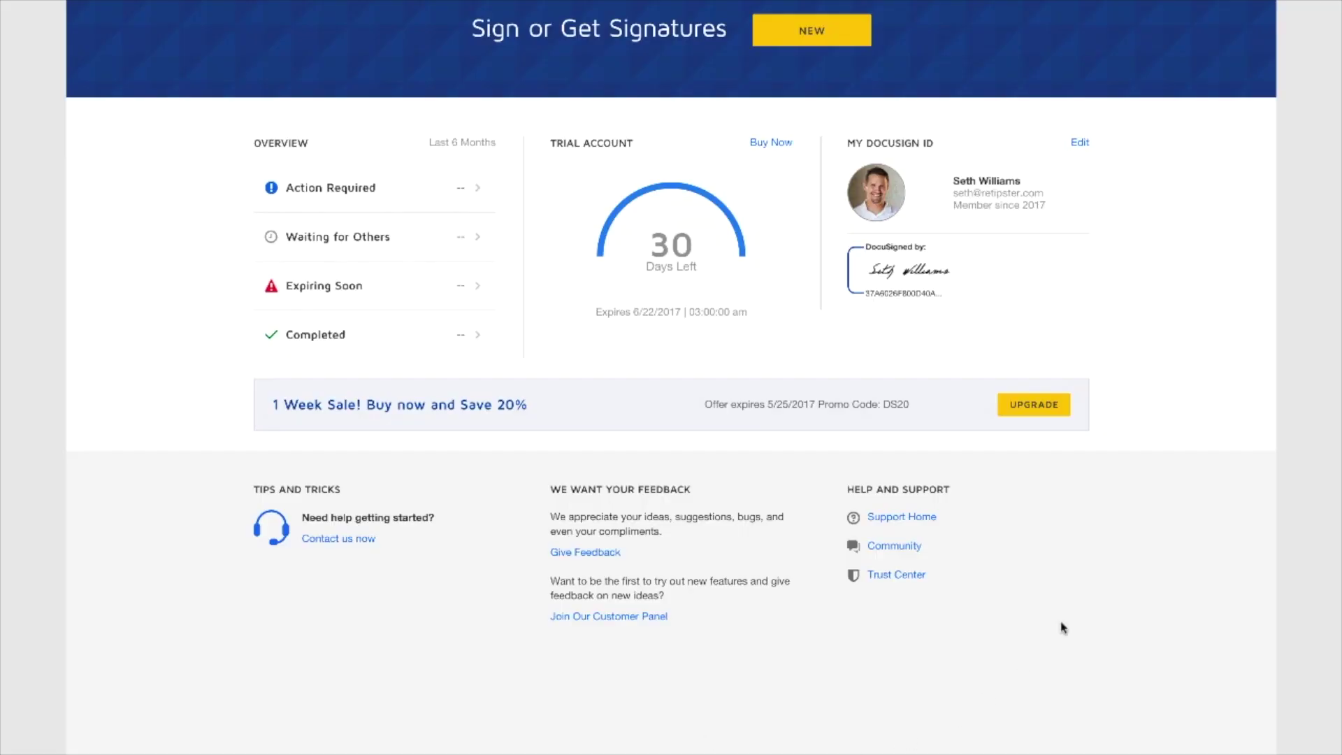
- Start a new envelope with NEW > Send a Document
{"action": "left_click", "coordinate": [813, 39]}
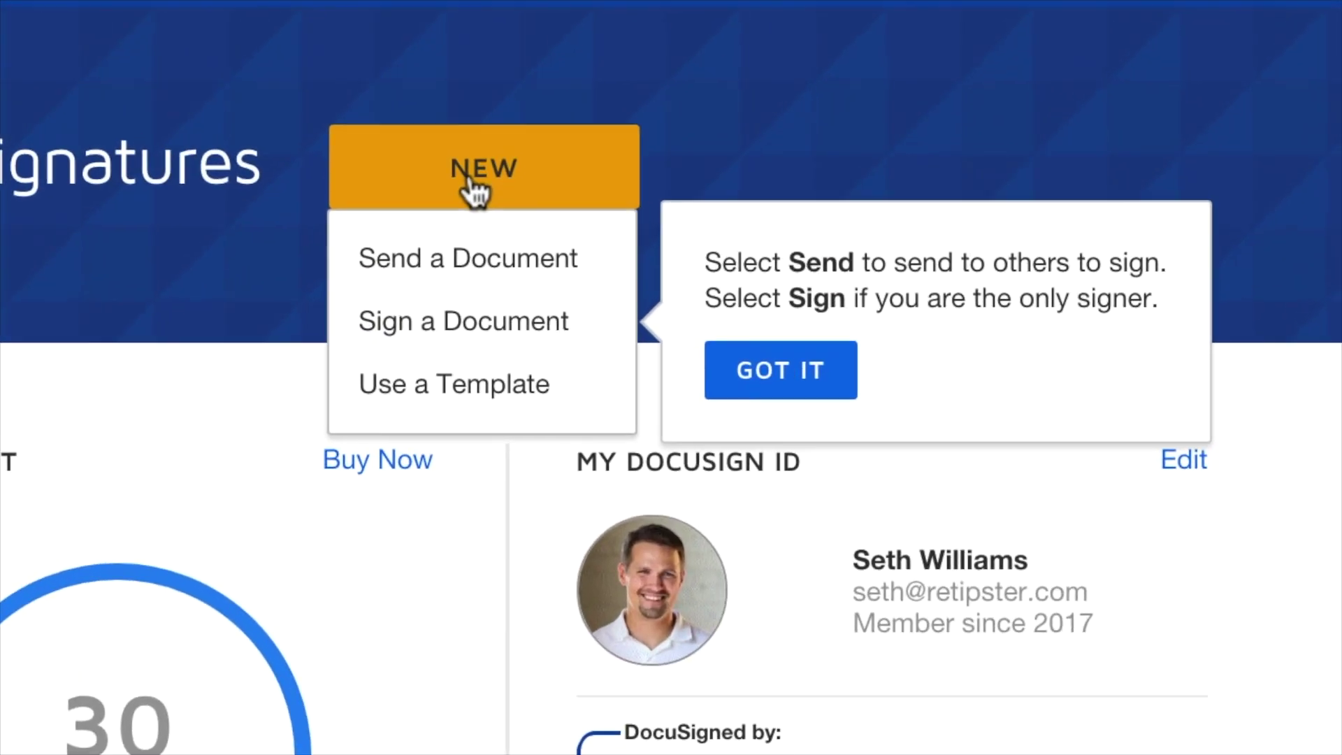
{"action": "left_click", "coordinate": [480, 266]}
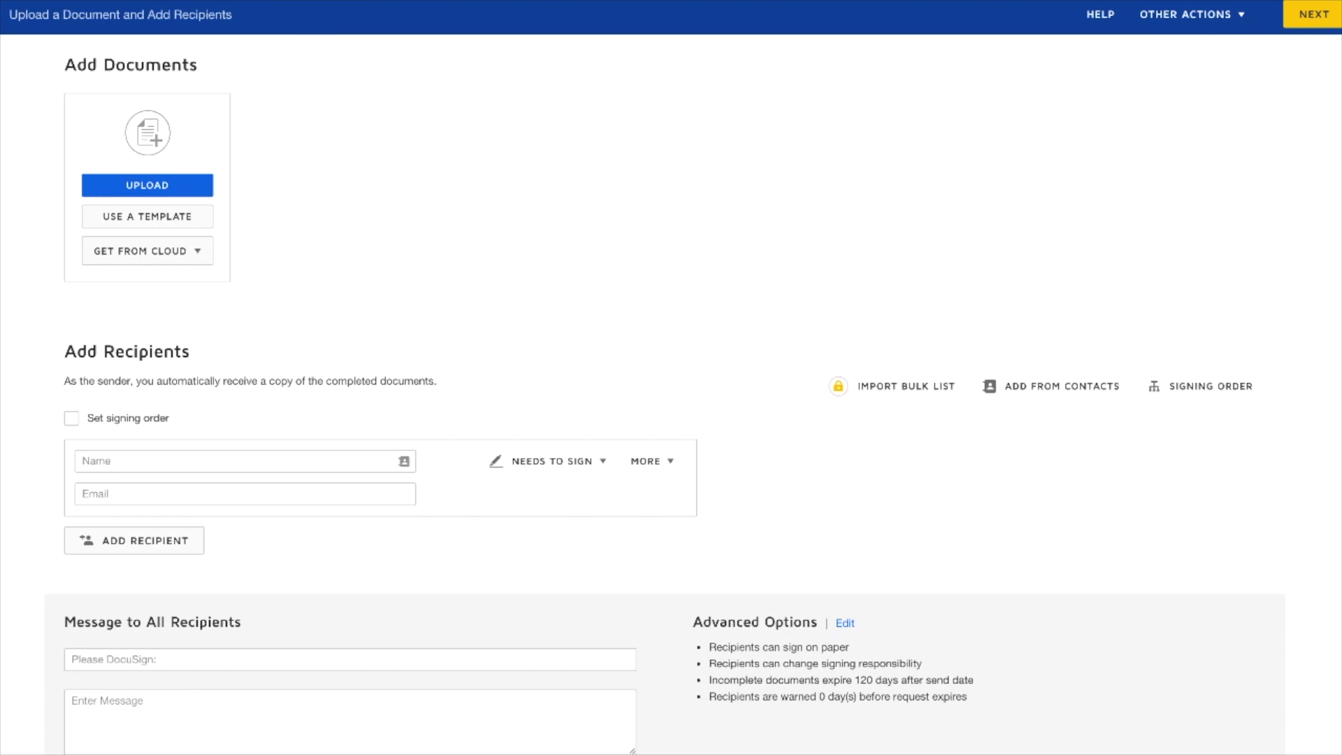
- Upload Test PA.doc and add a second signer with their name and e-mail
{"action": "left_click", "coordinate": [148, 183]}
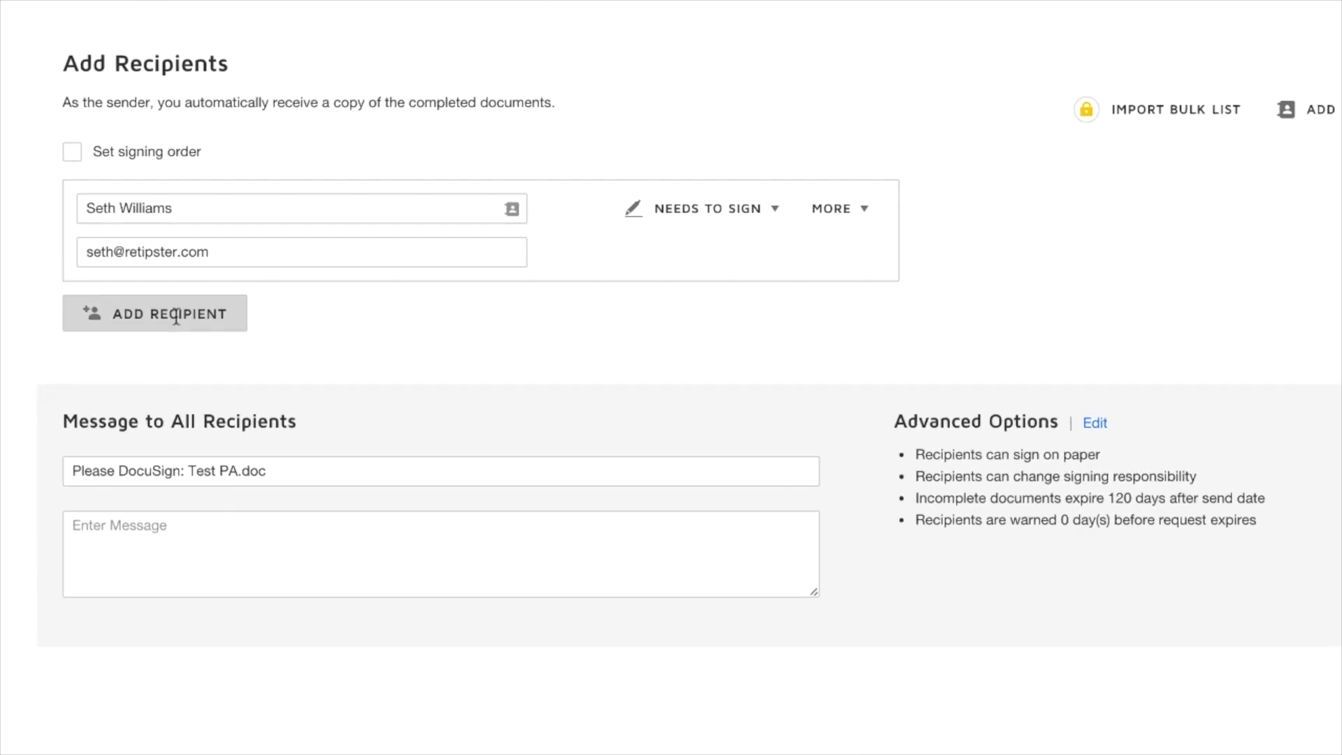
{"action": "left_click", "coordinate": [176, 314]}
{"action": "left_click", "coordinate": [177, 322]}
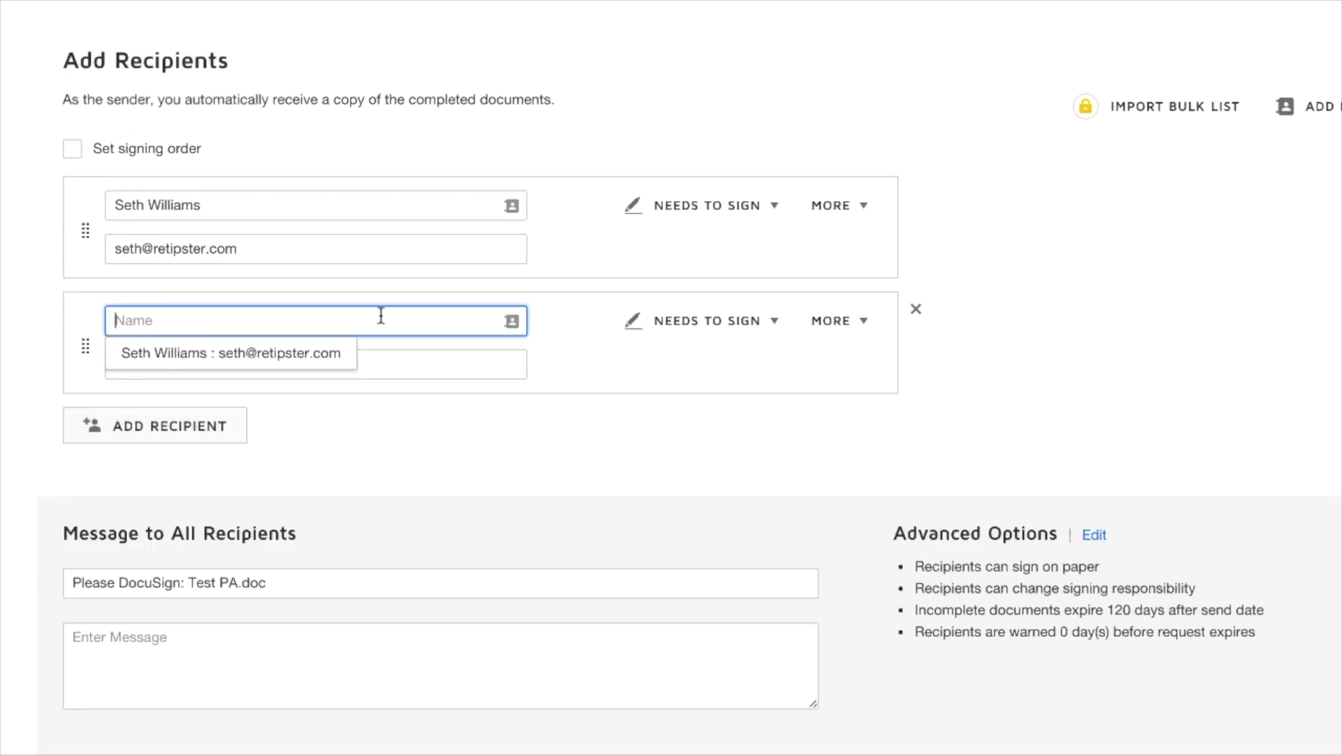
{"action": "type", "text": "John"}
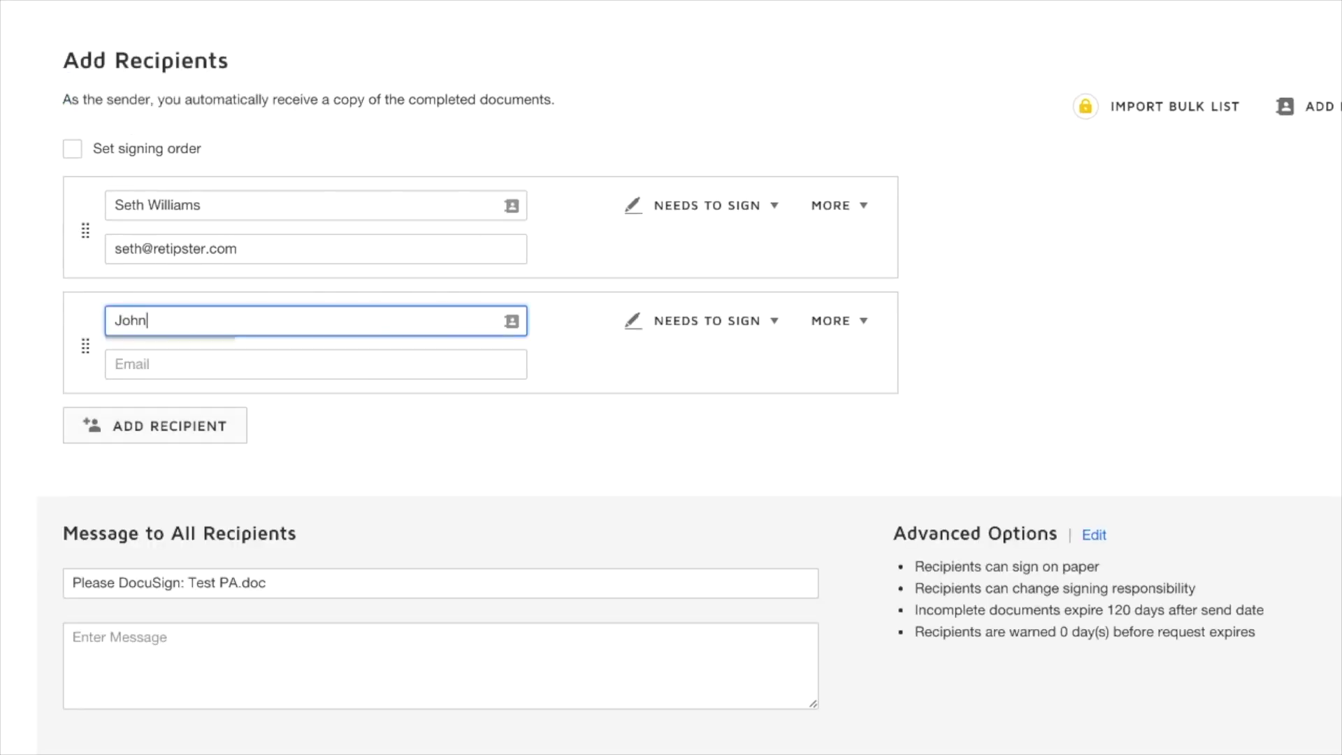
{"action": "type", "text": " Smith"}
{"action": "key", "text": "Tab"}
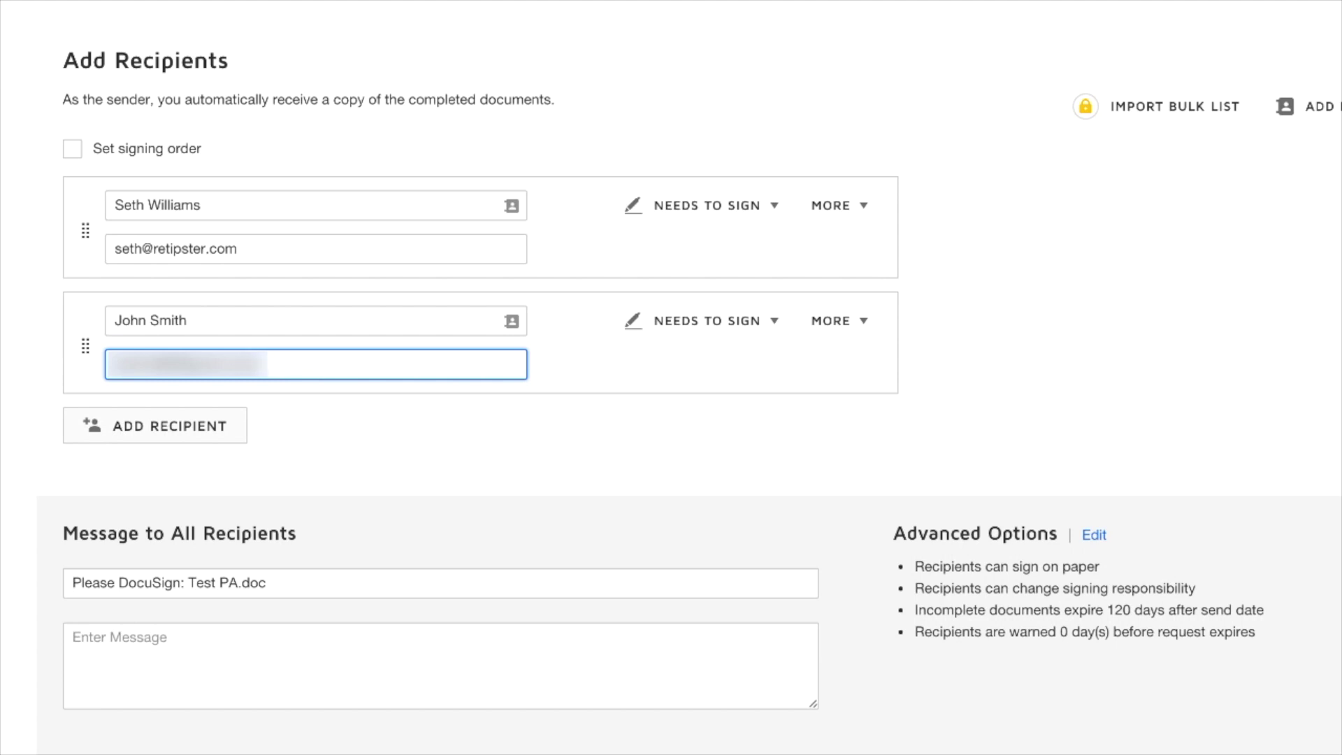
{"action": "left_click", "coordinate": [960, 127]}
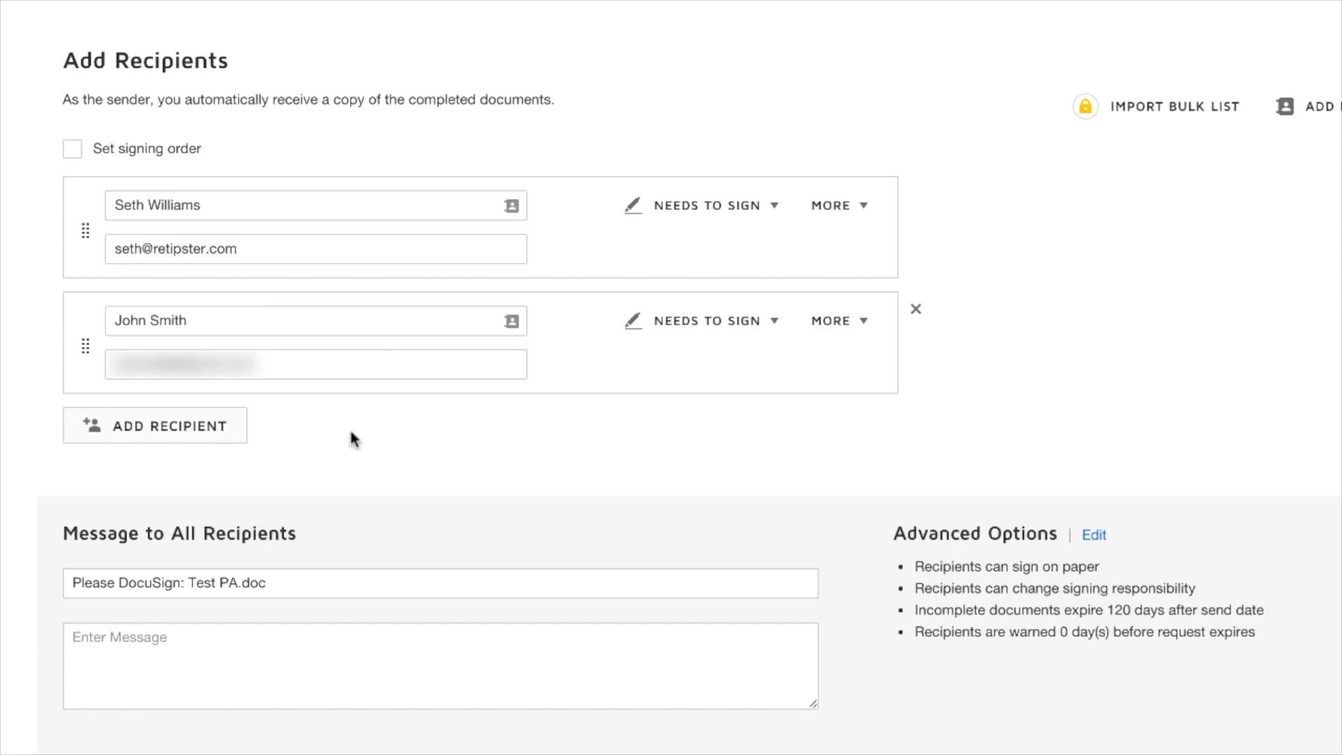
- Paste the prepared recipient message, keep the default subject, and continue to the field editor
{"action": "left_click", "coordinate": [261, 677]}
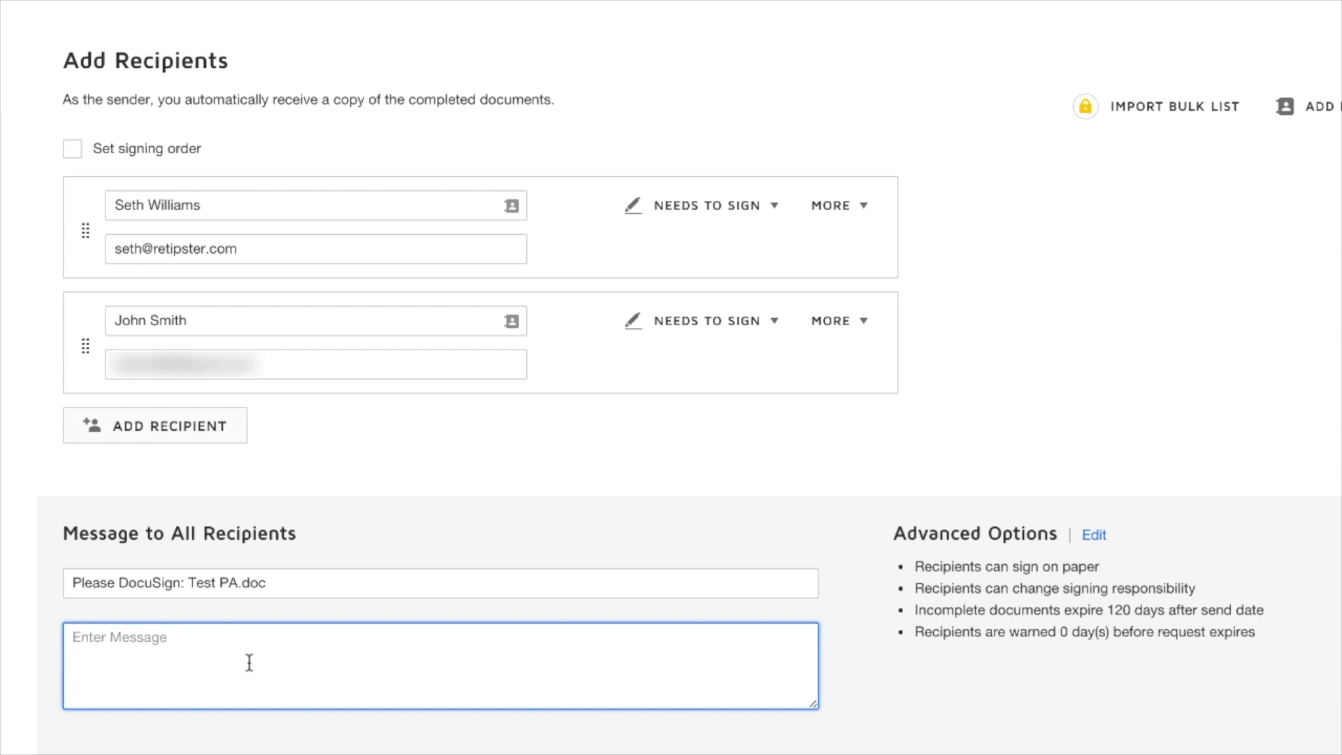
{"action": "type", "text": "As discussed, please sign this document. If you have any questions, let me know!  Thanks, Seth"}
{"action": "left_click_drag", "start_coordinate": [315, 585], "coordinate": [3, 578]}
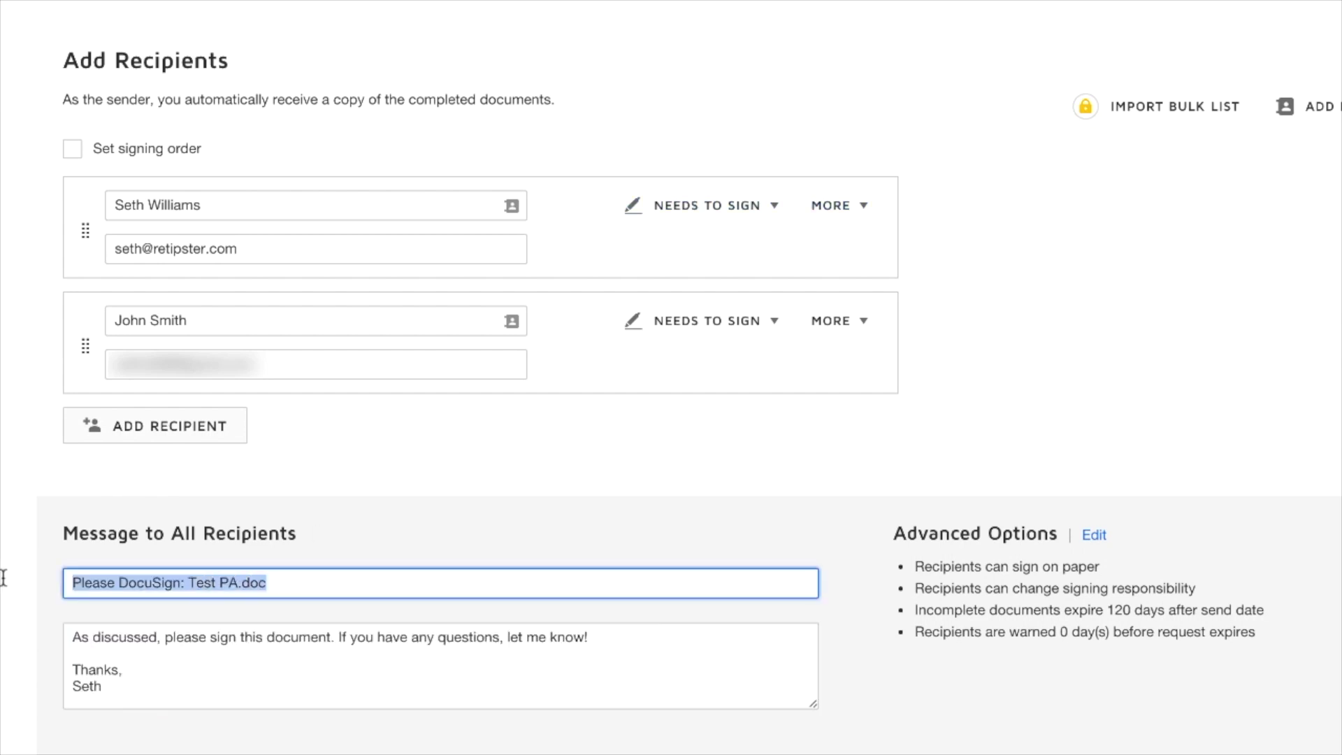
{"action": "left_click", "coordinate": [1258, 420]}
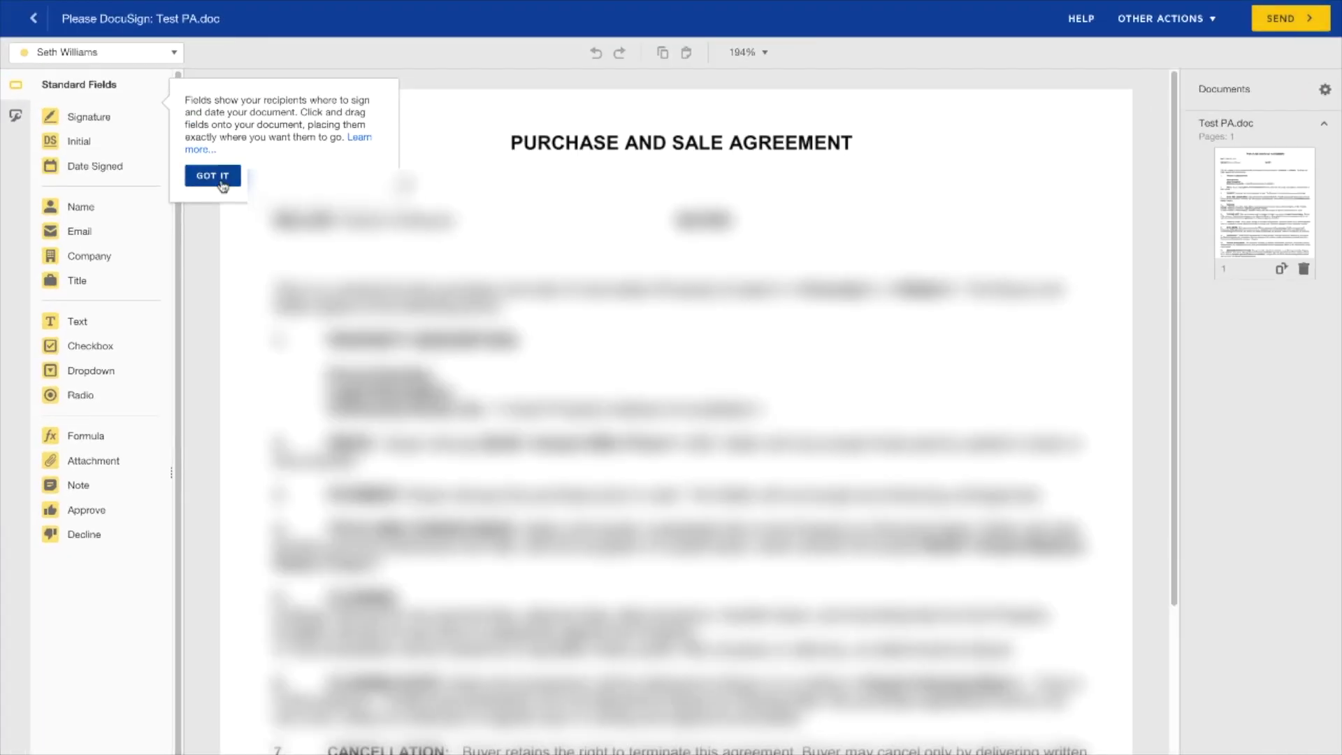
{"action": "left_click", "coordinate": [210, 174]}
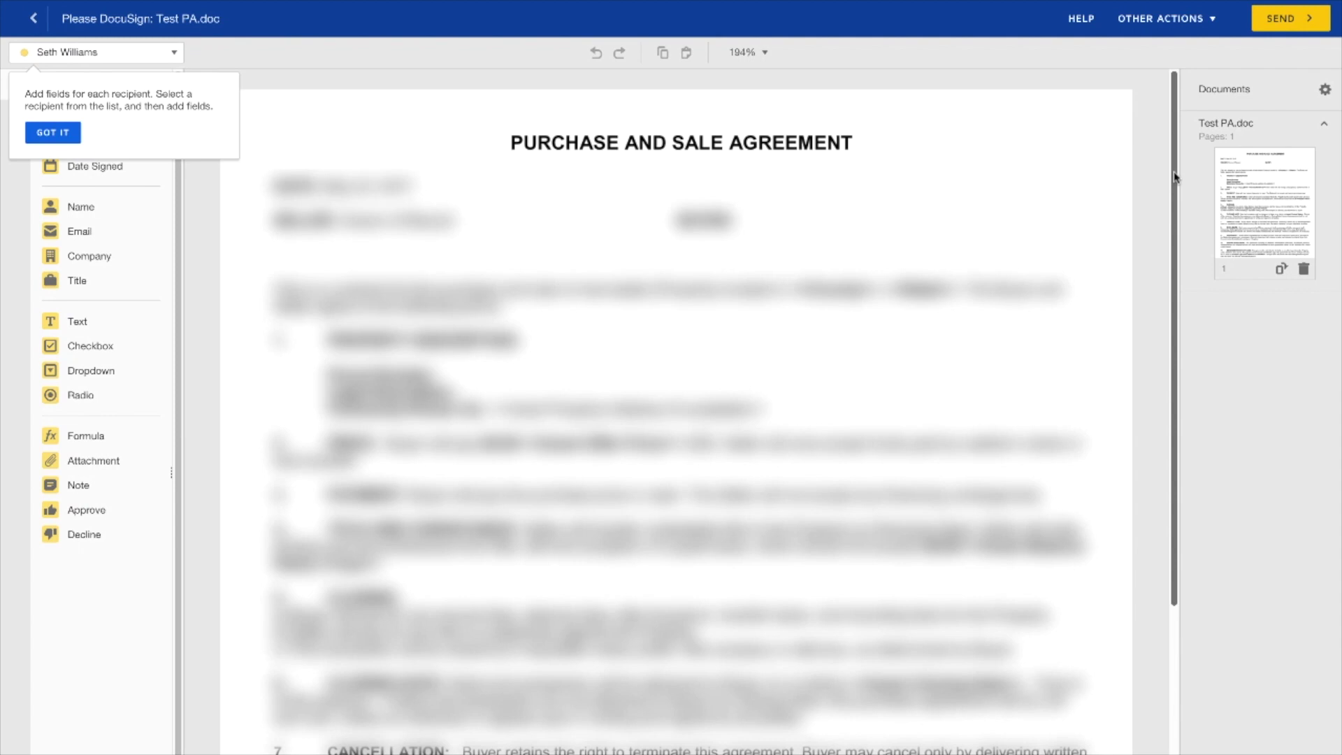
- Place signature and date fields on the Buyer line, and a Seller signature assigned to the second signer
{"action": "left_click_drag", "start_coordinate": [1175, 179], "coordinate": [1291, 572]}
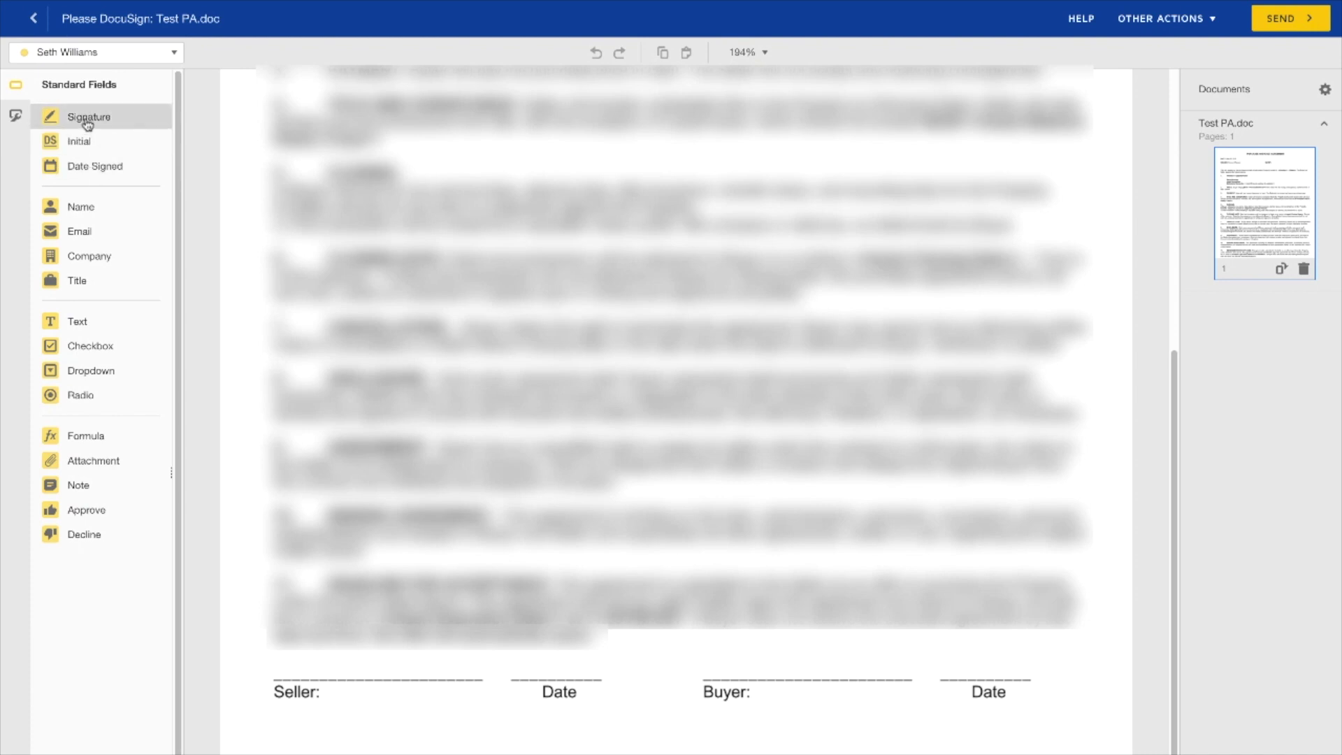
{"action": "mouse_move", "coordinate": [86, 124]}
{"action": "left_mouse_down"}
{"action": "mouse_move", "coordinate": [683, 666]}
{"action": "mouse_move", "coordinate": [707, 636]}
{"action": "left_mouse_up"}
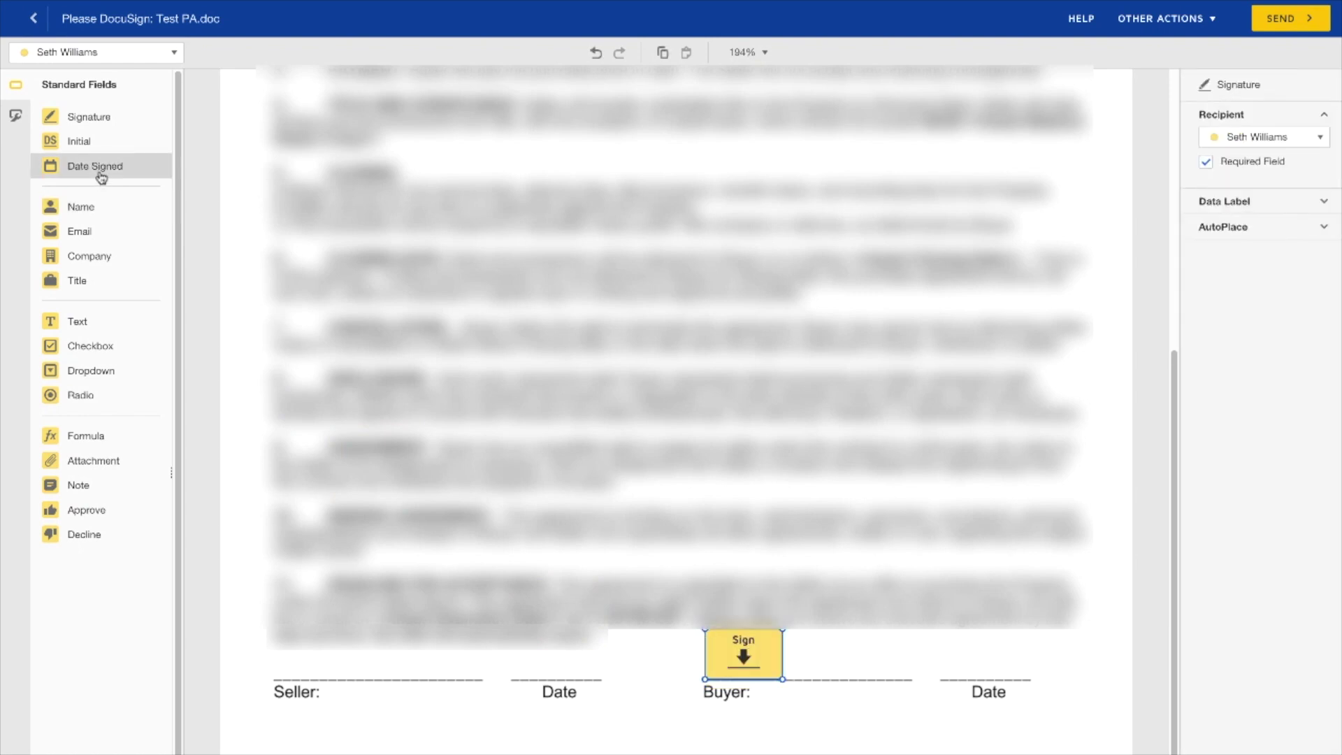
{"action": "left_click_drag", "start_coordinate": [101, 178], "coordinate": [944, 664]}
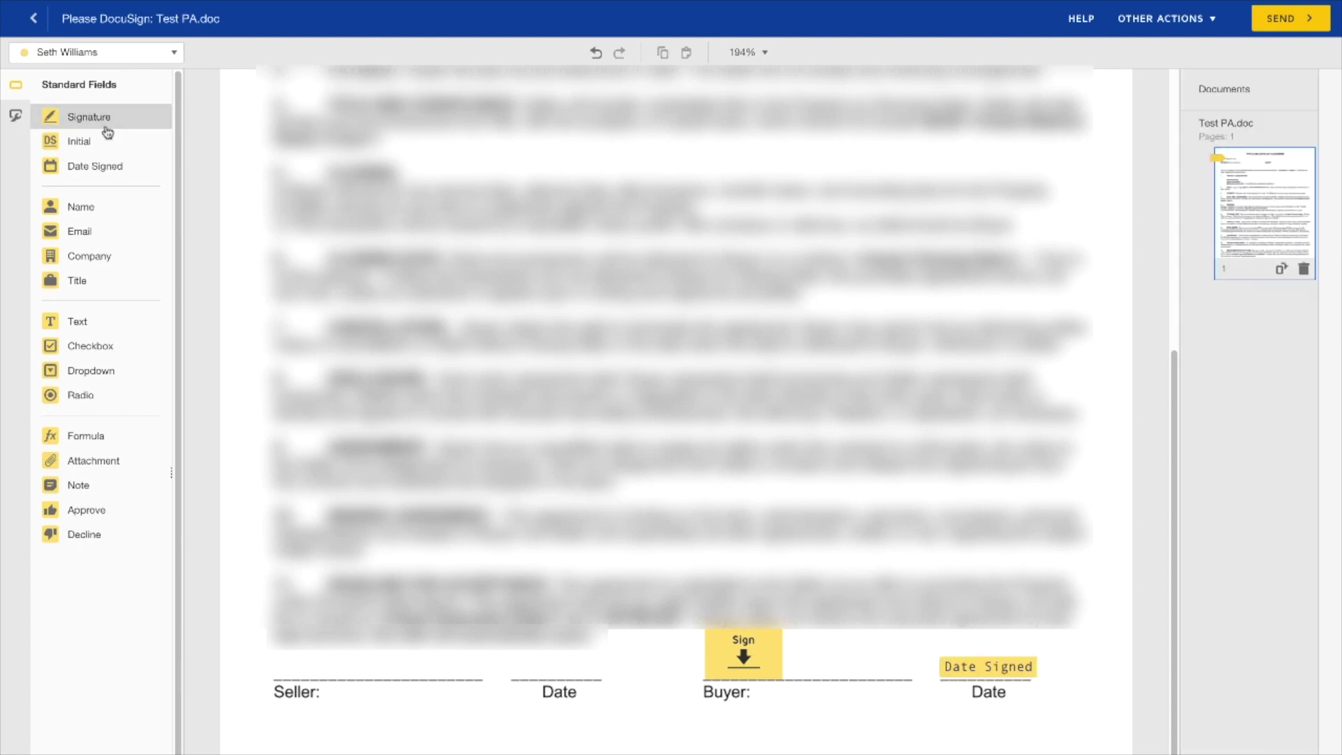
{"action": "mouse_move", "coordinate": [107, 132]}
{"action": "left_mouse_down"}
{"action": "mouse_move", "coordinate": [308, 542]}
{"action": "mouse_move", "coordinate": [272, 635]}
{"action": "left_mouse_up"}
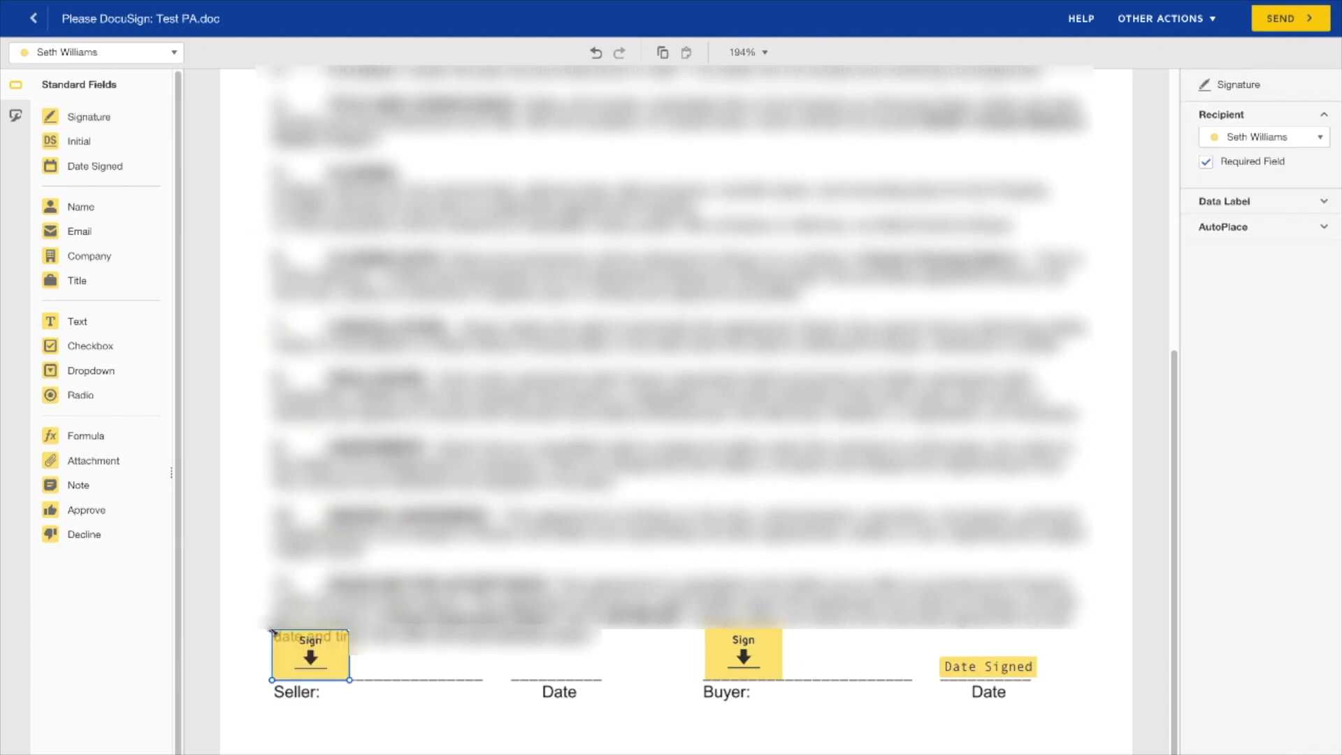
{"action": "left_click", "coordinate": [1319, 140]}
{"action": "left_click", "coordinate": [1308, 190]}
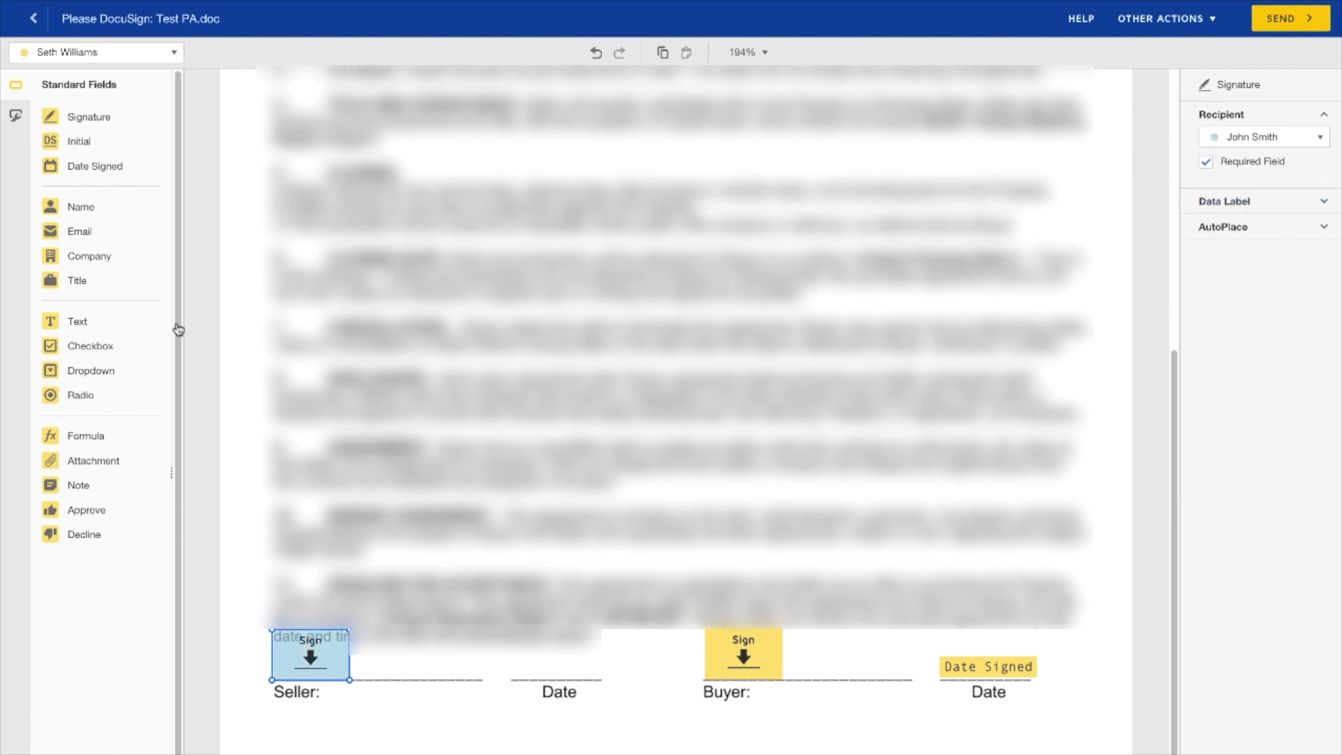
- Add a Date Signed field on the Seller's date line, assign it to the seller, and verify both date fields
{"action": "left_click_drag", "start_coordinate": [107, 168], "coordinate": [508, 662]}
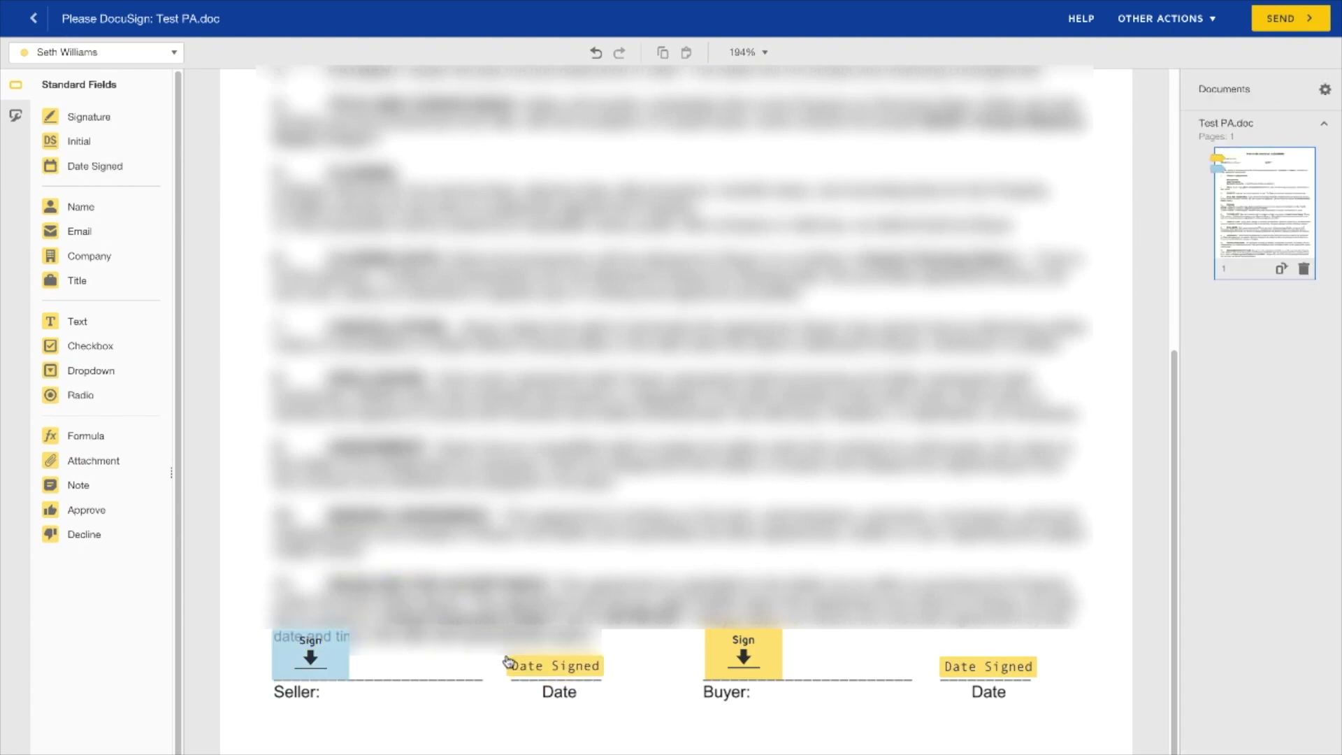
{"action": "left_click", "coordinate": [508, 661]}
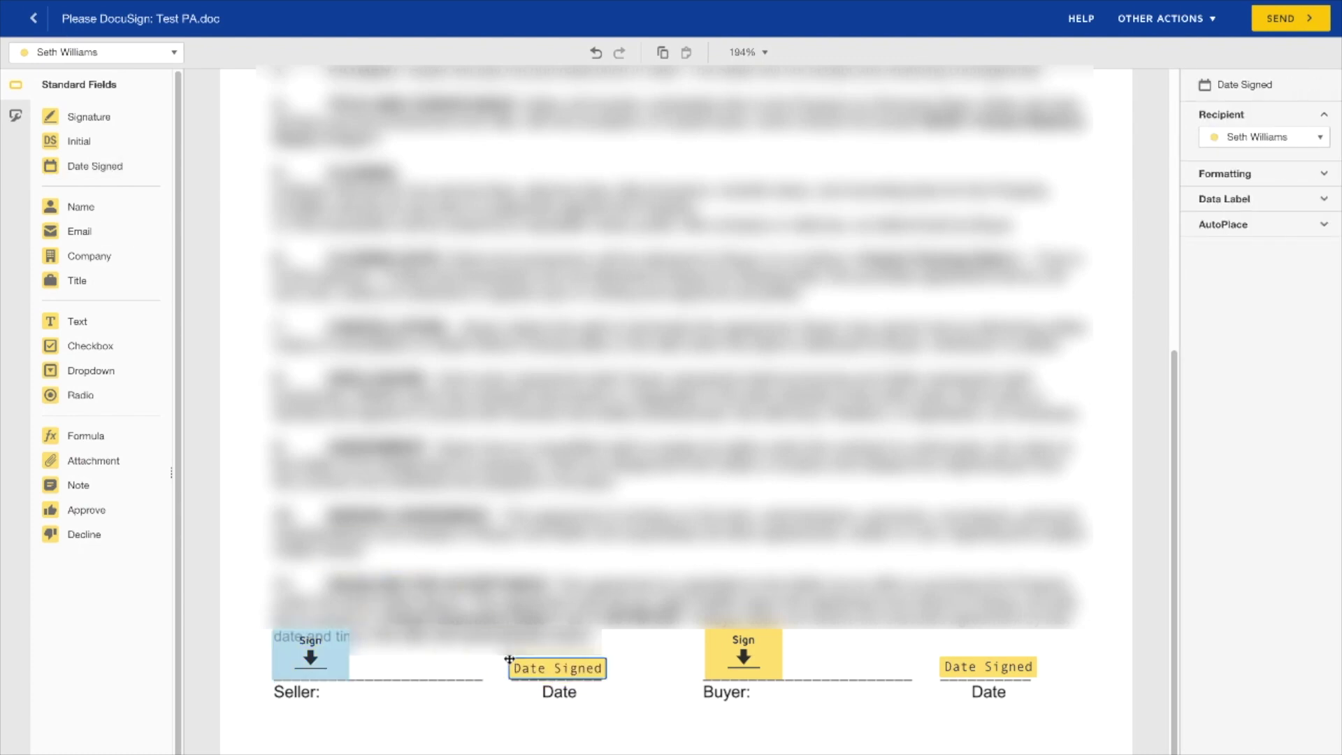
{"action": "left_click", "coordinate": [1318, 137]}
{"action": "left_click", "coordinate": [1308, 189]}
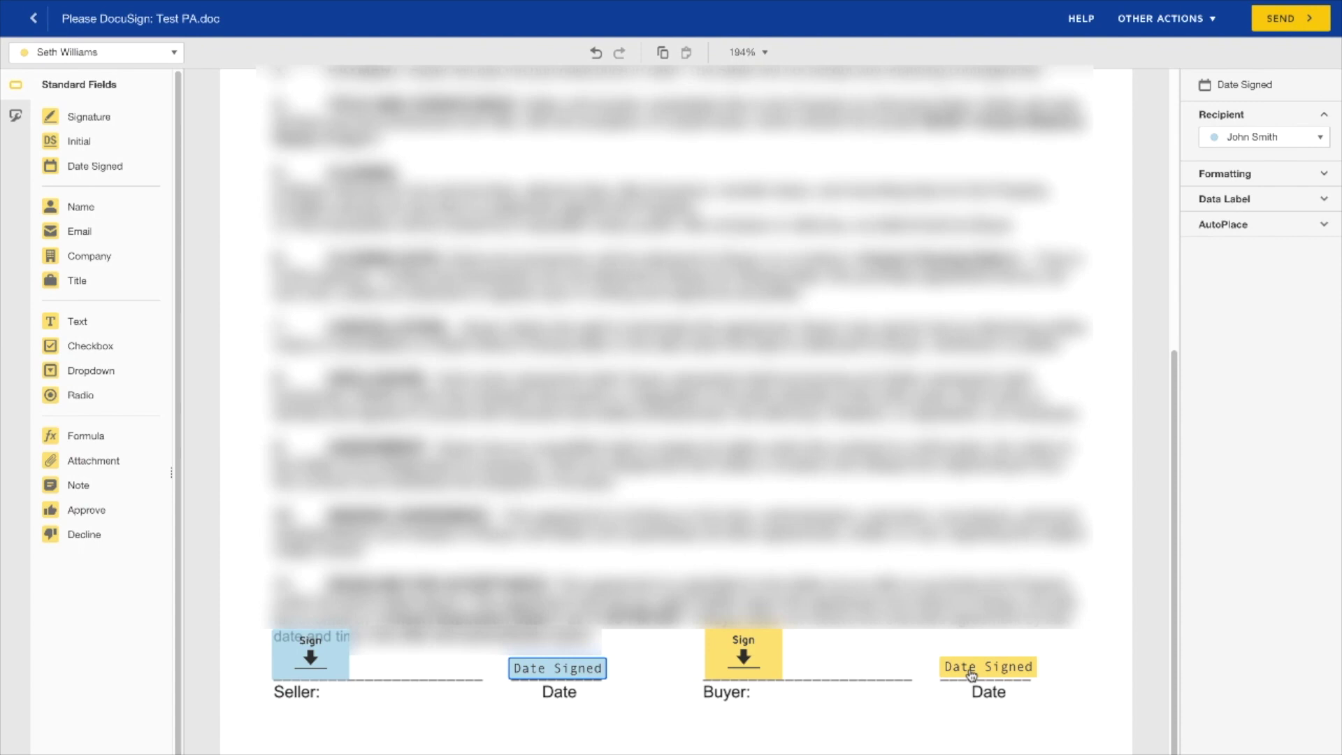
{"action": "left_click", "coordinate": [971, 673]}
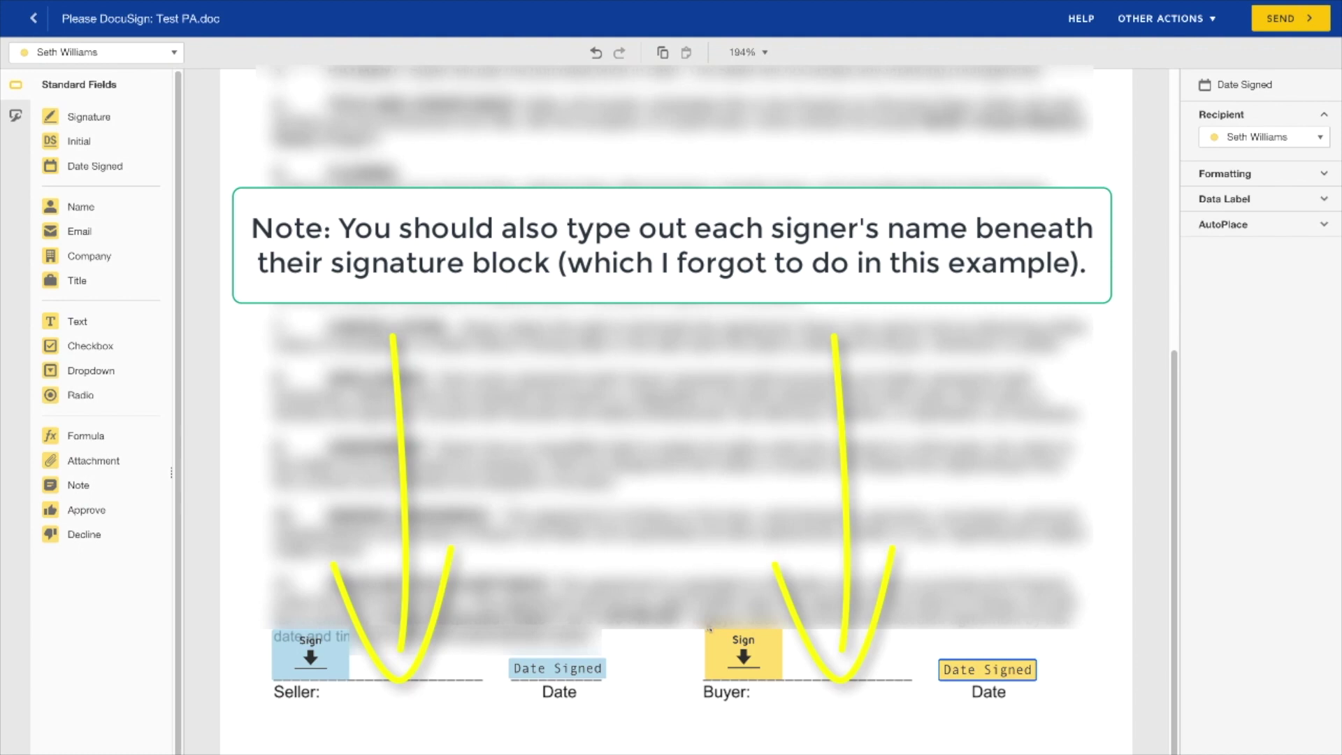
{"action": "left_click", "coordinate": [559, 669]}
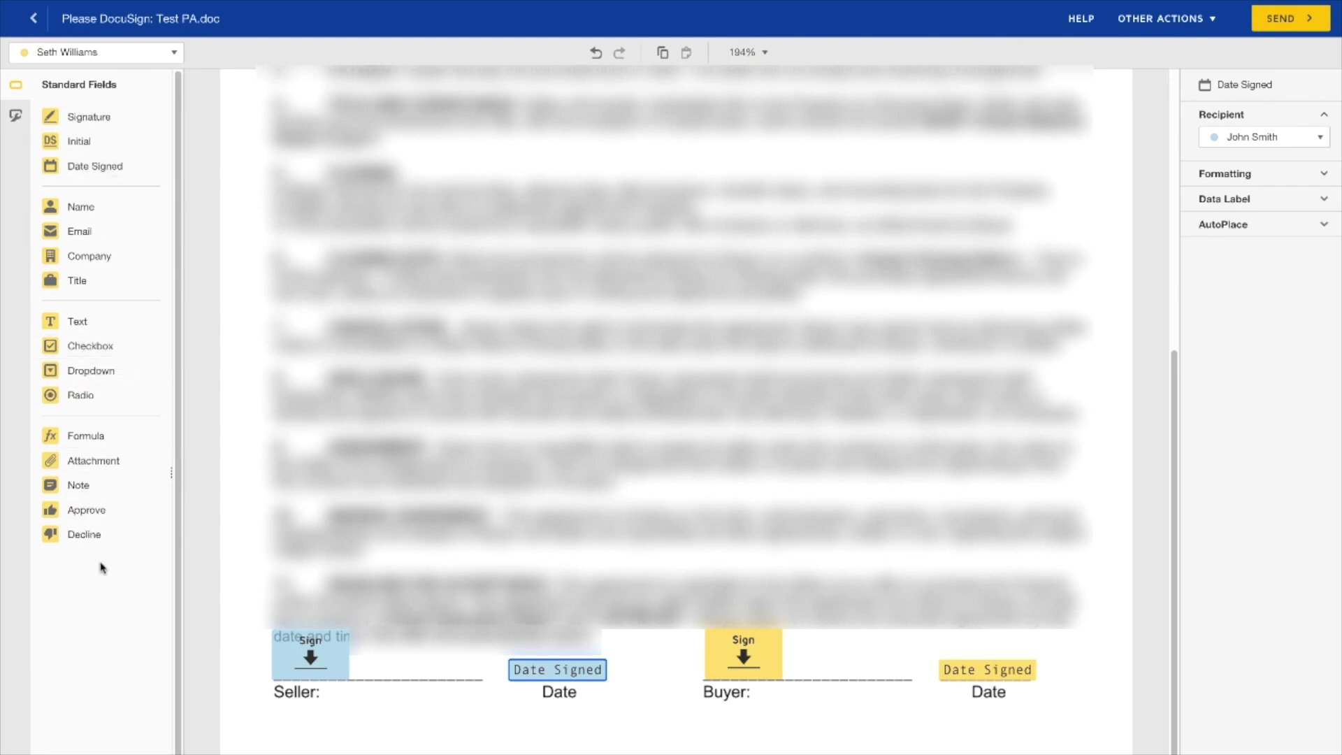
- Send the agreement, choose to sign now, and allow browser location access
{"action": "left_click", "coordinate": [1284, 21]}
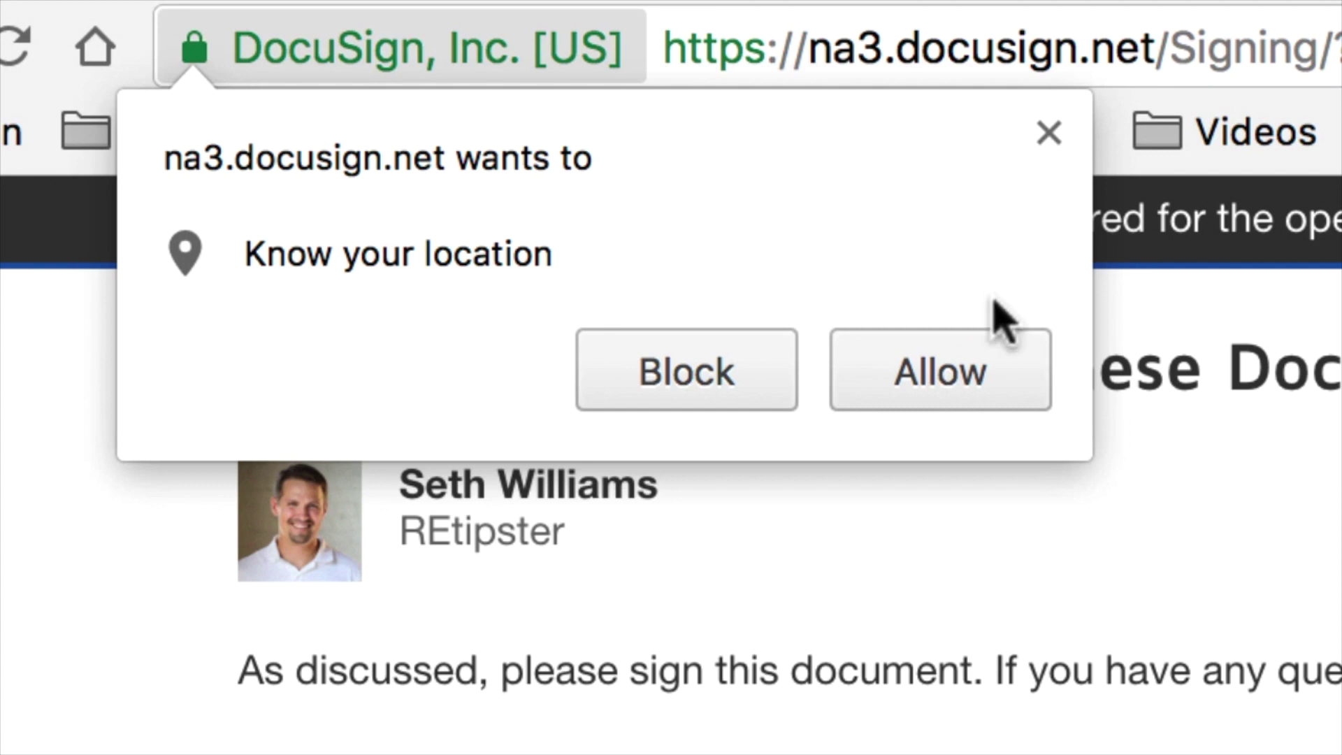
{"action": "left_click", "coordinate": [992, 374]}
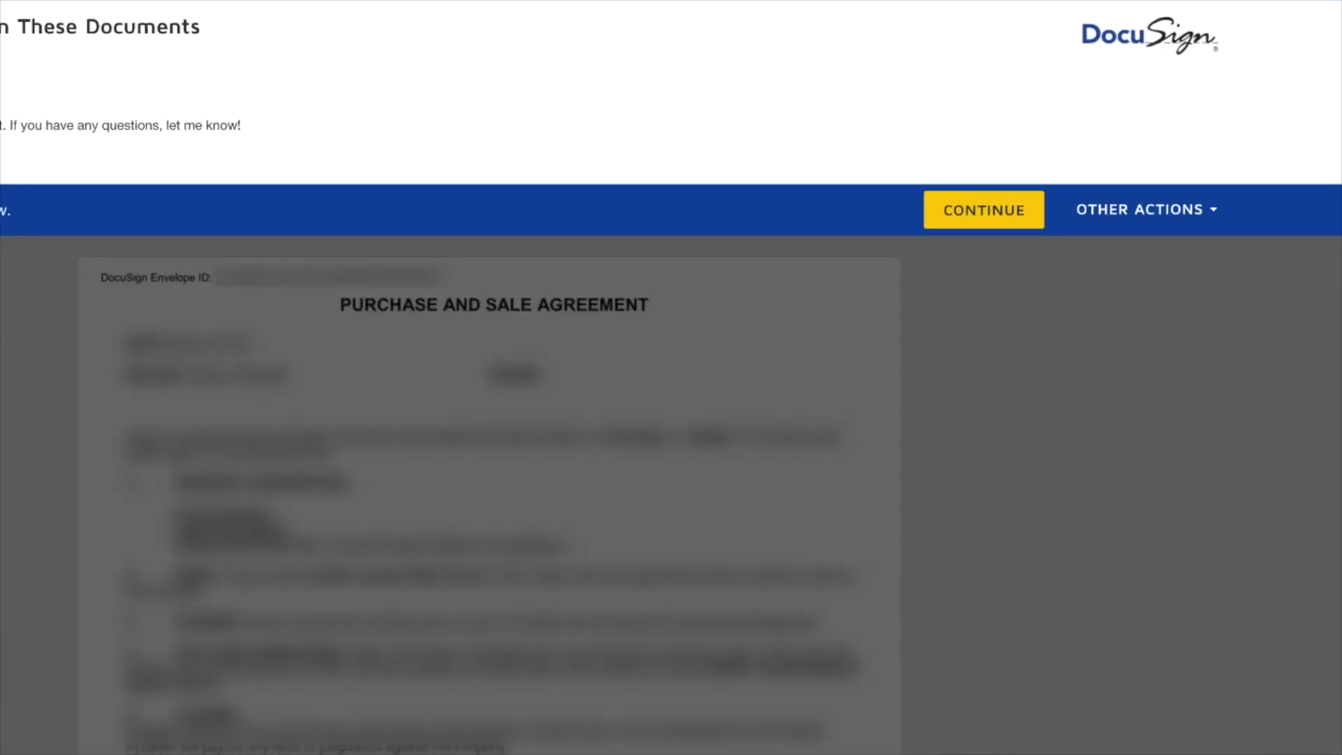
- Bring up Other Actions to finish signing later
{"action": "left_click", "coordinate": [1146, 210]}
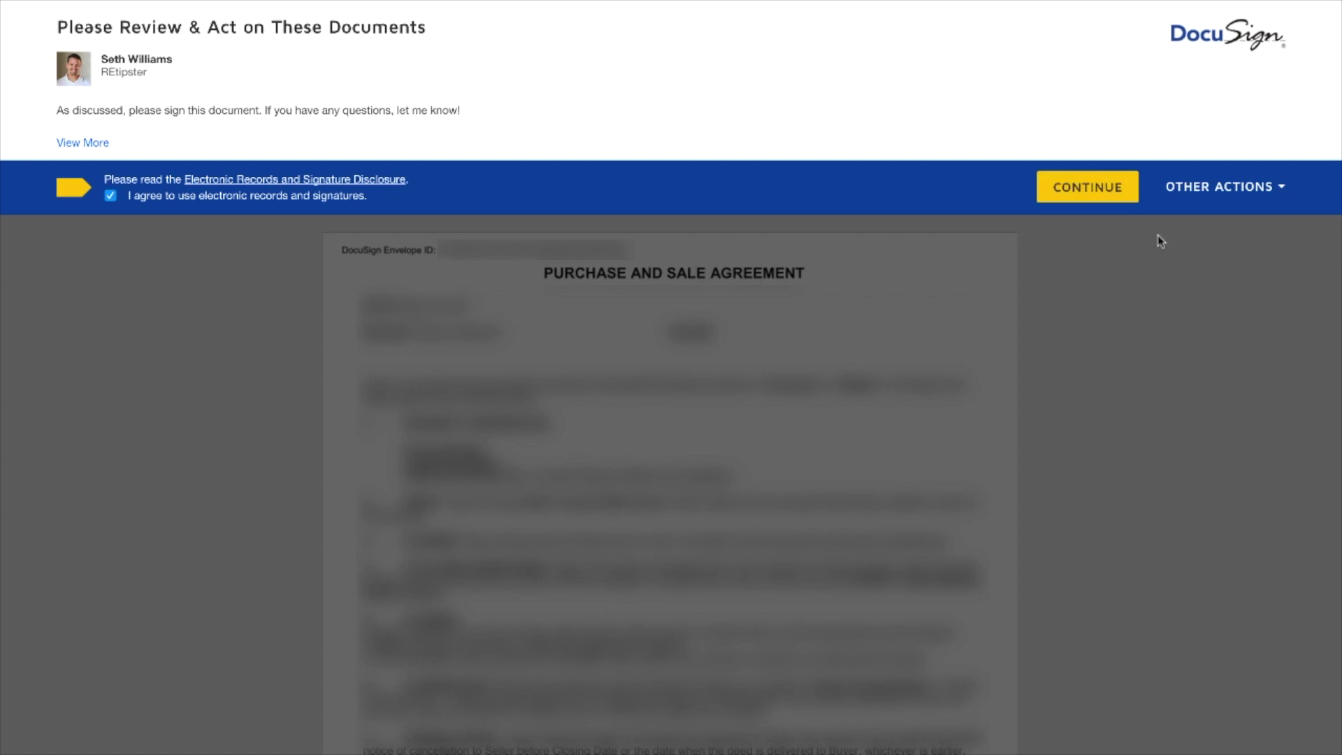
- Agree to use electronic records and signatures and continue to the agreement
{"action": "left_click", "coordinate": [1087, 187]}
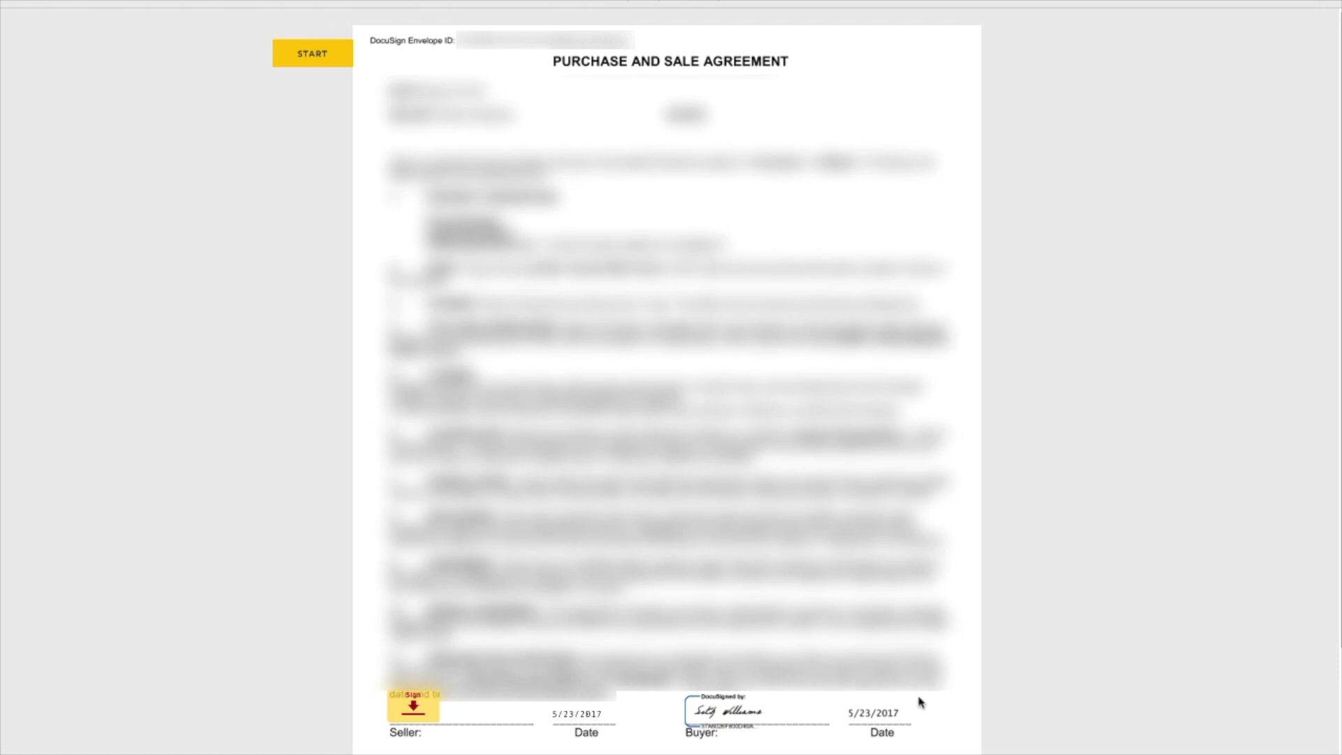
- Sign the Seller's signature line with the ready-made style signature, keeping Select Style over Draw
{"action": "left_click", "coordinate": [416, 713]}
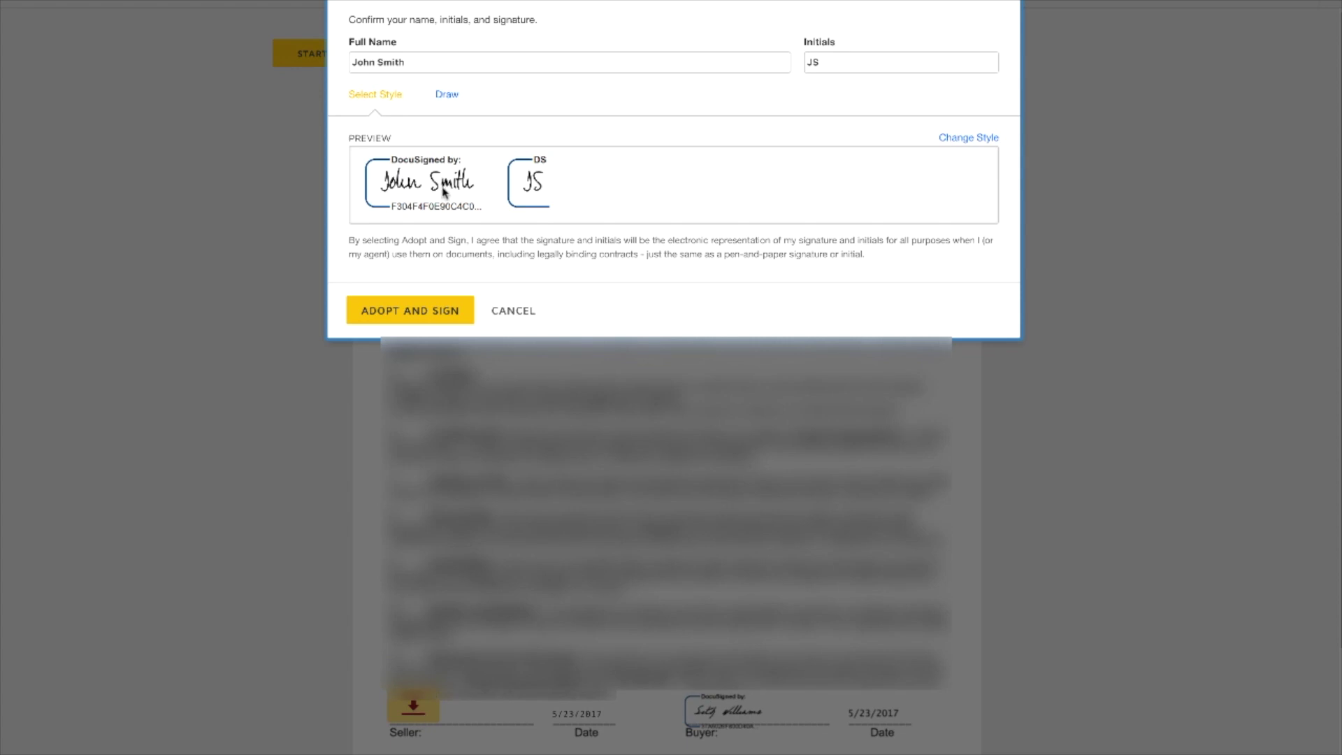
{"action": "left_click", "coordinate": [446, 95]}
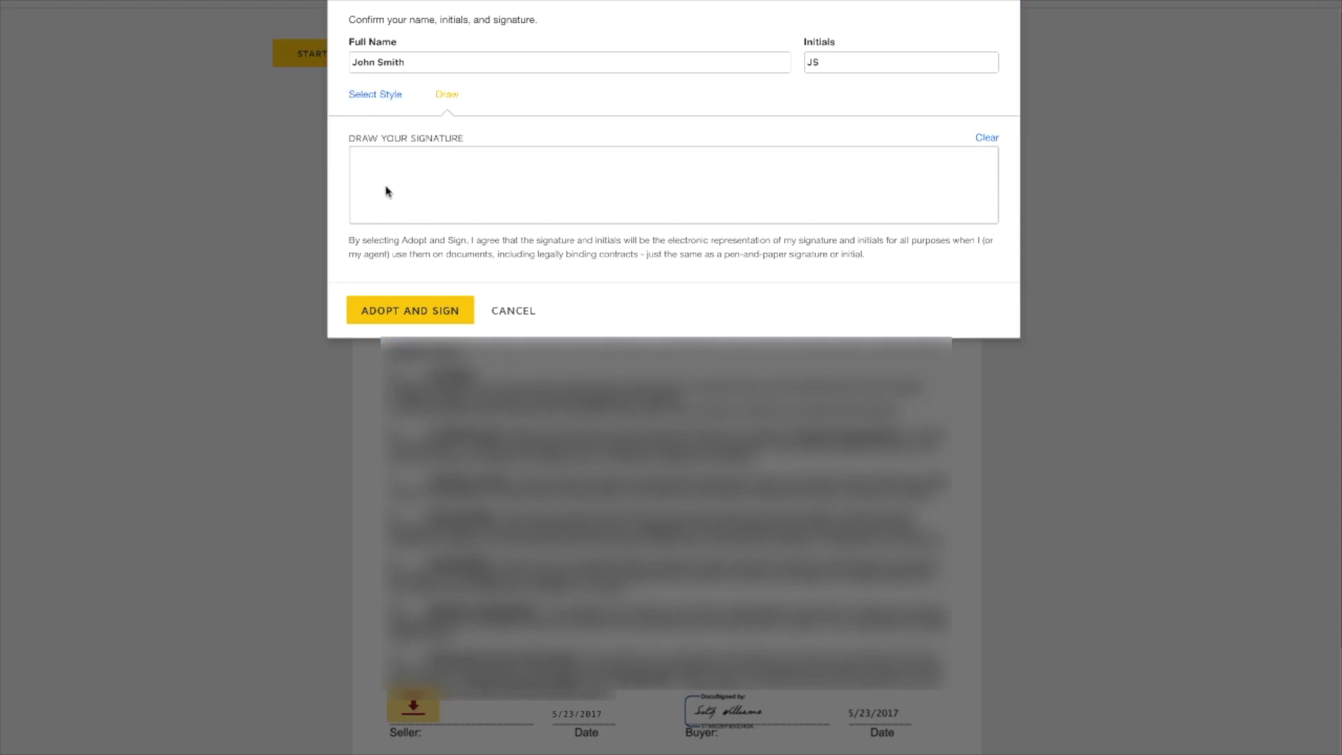
{"action": "left_click", "coordinate": [384, 97]}
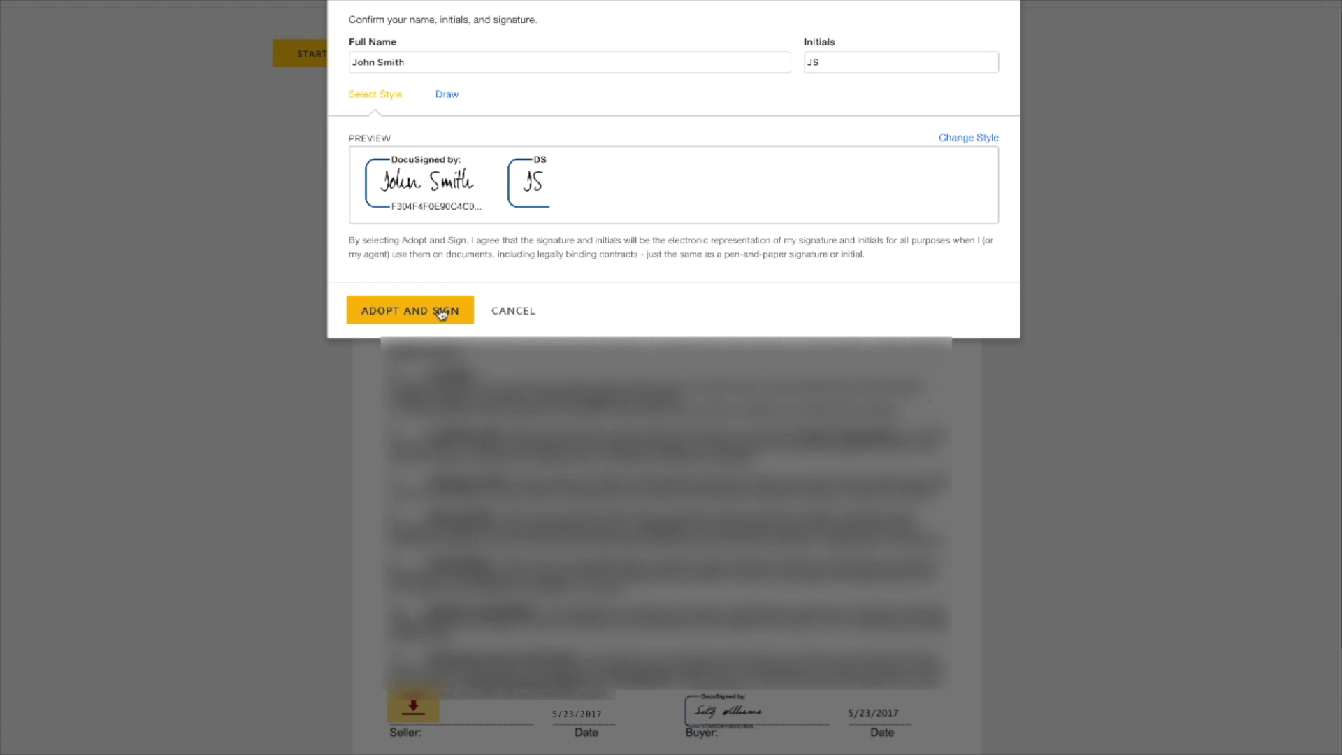
{"action": "left_click", "coordinate": [442, 313]}
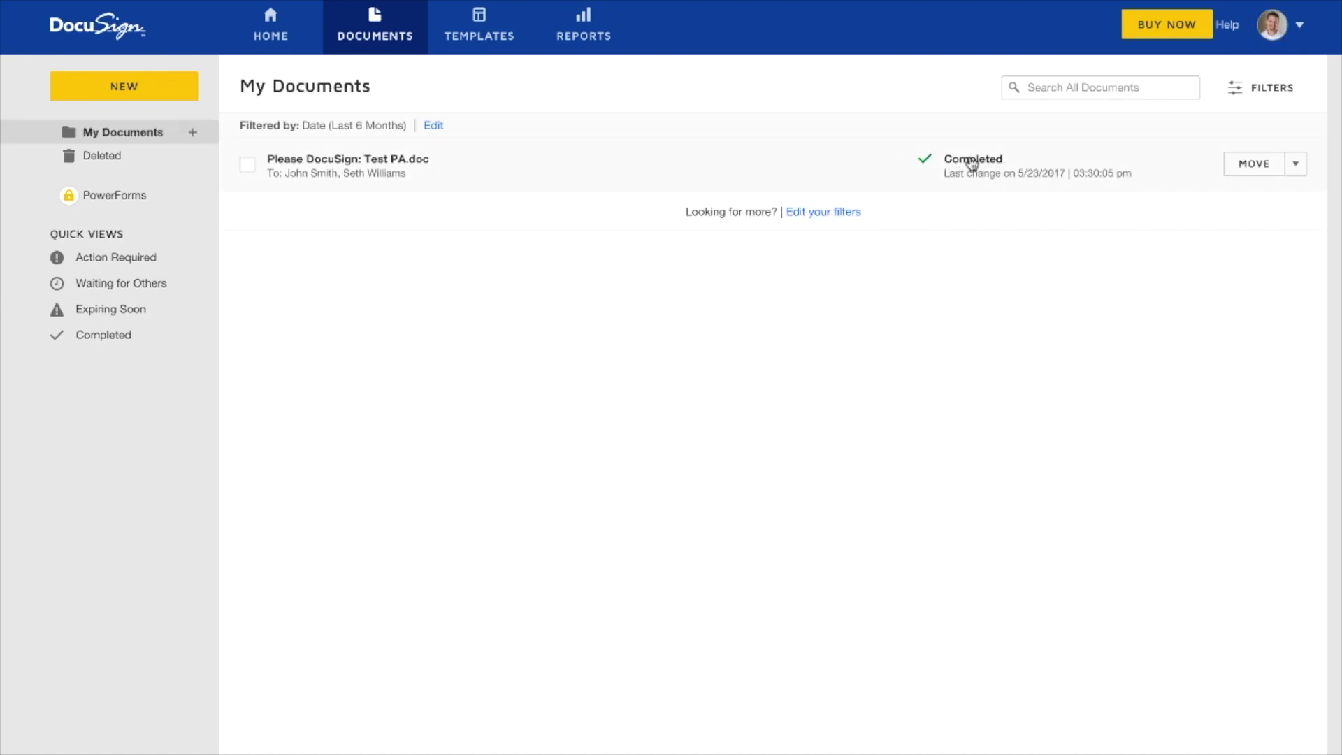
- Forward the completed envelope to the suggested recipient with subject 'Test' and message 'Test'
{"action": "left_click", "coordinate": [1295, 175]}
{"action": "left_click", "coordinate": [1278, 221]}
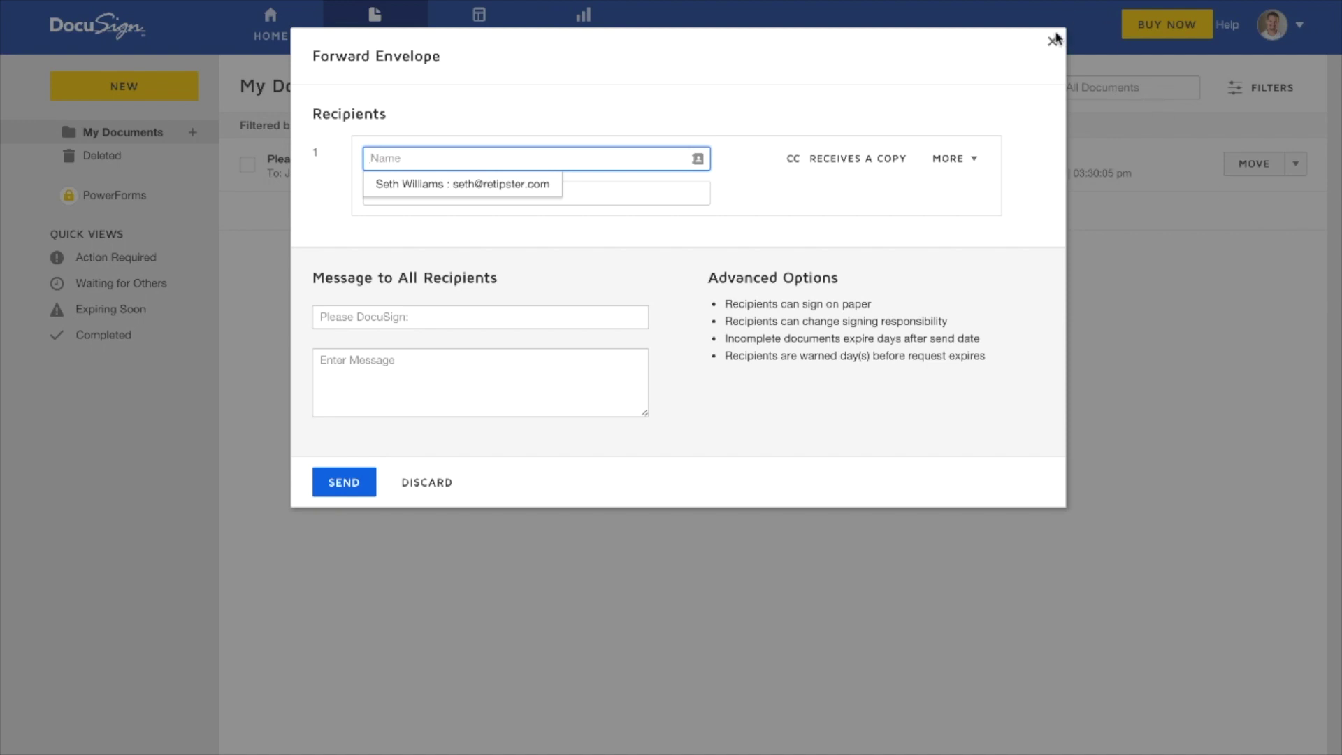
{"action": "left_click", "coordinate": [546, 183]}
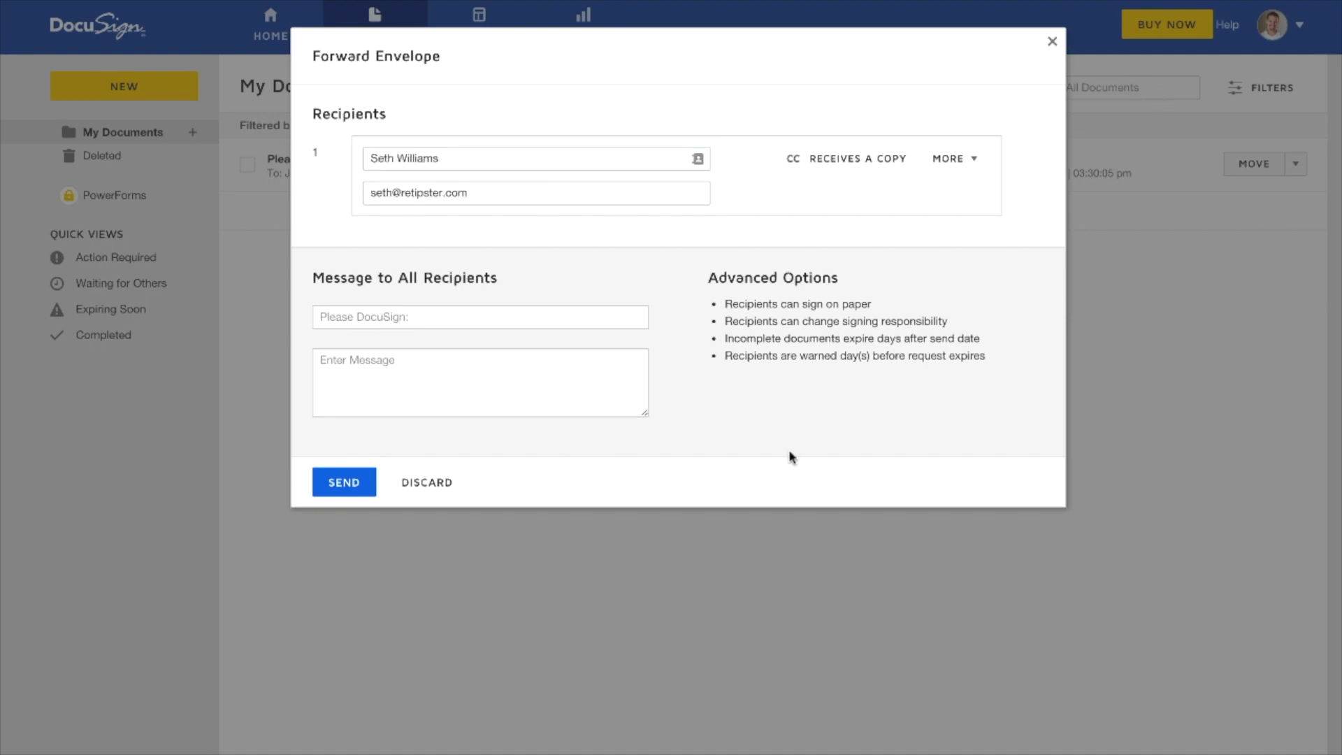
{"action": "left_click", "coordinate": [536, 322]}
{"action": "type", "text": "Test"}
{"action": "left_click", "coordinate": [528, 368]}
{"action": "type", "text": "Test"}
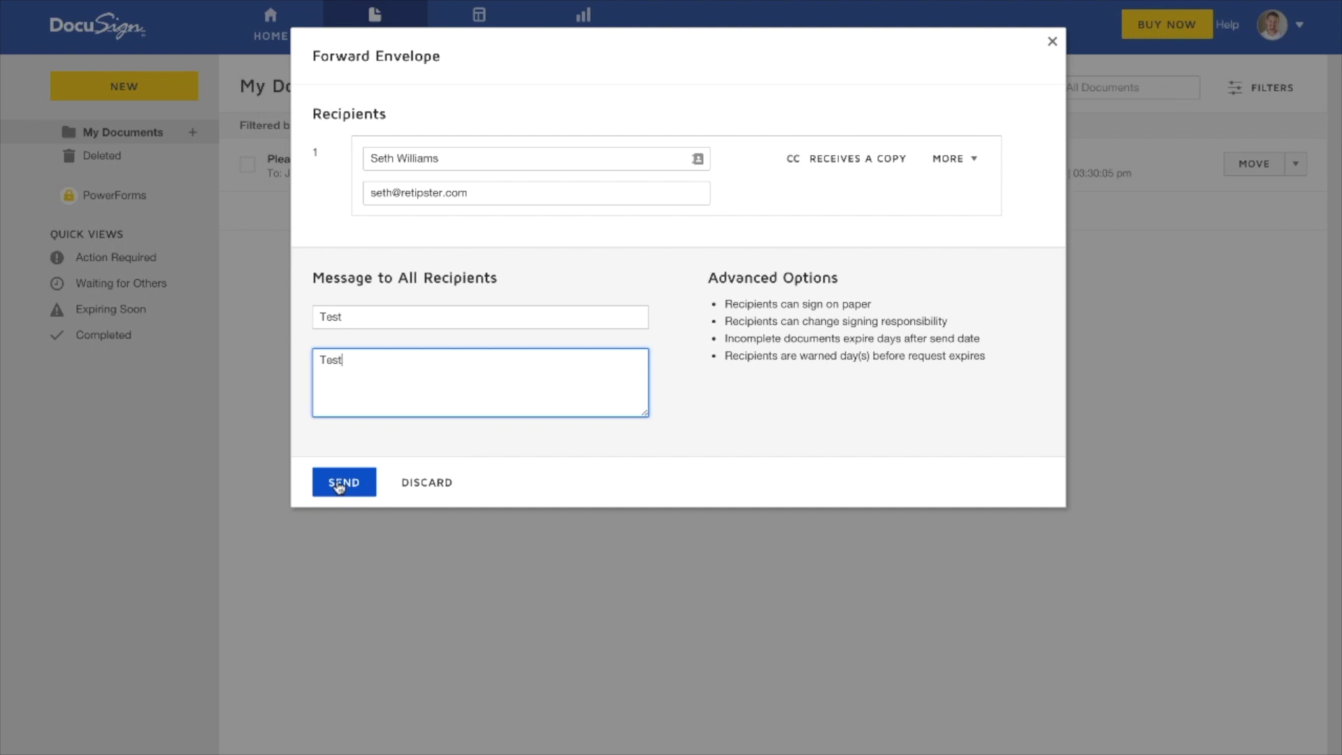
{"action": "left_click", "coordinate": [343, 483]}
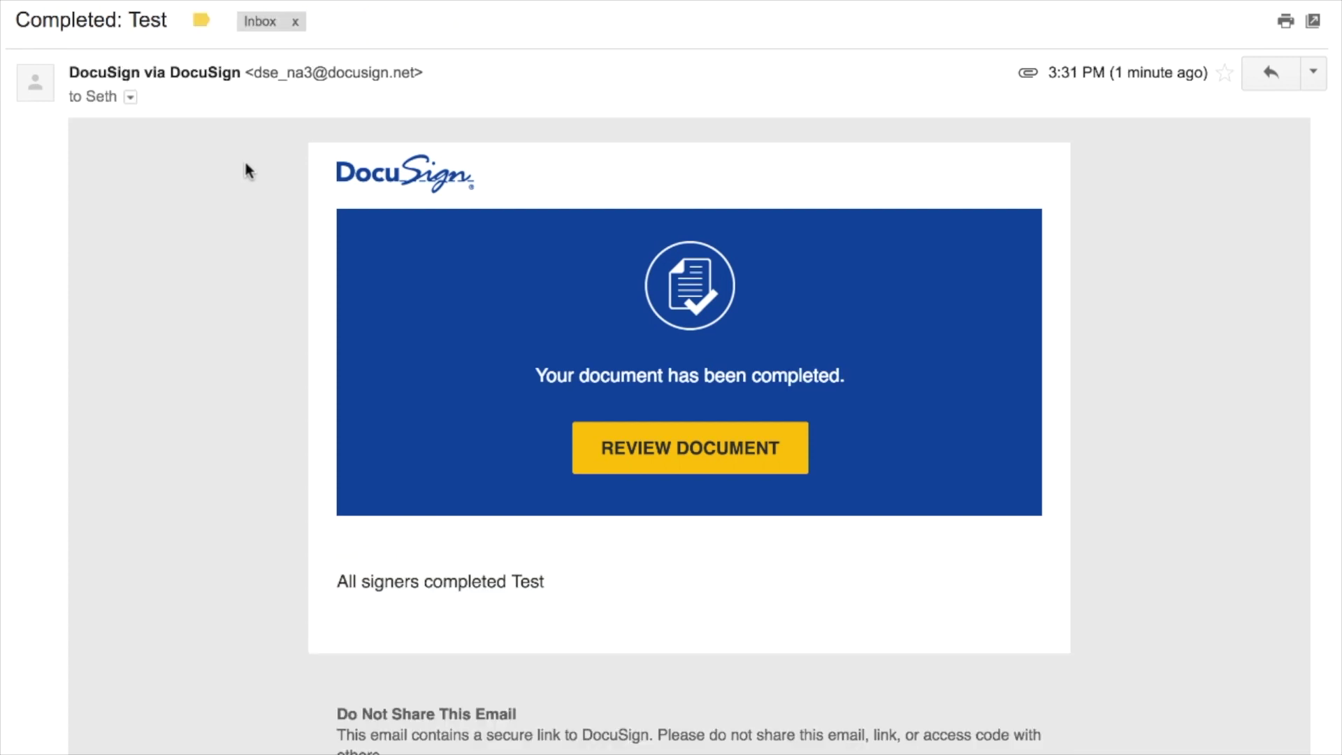
- Open the completed agreement in DocuSign from the e-mail's REVIEW DOCUMENT link
{"action": "left_click", "coordinate": [704, 465]}
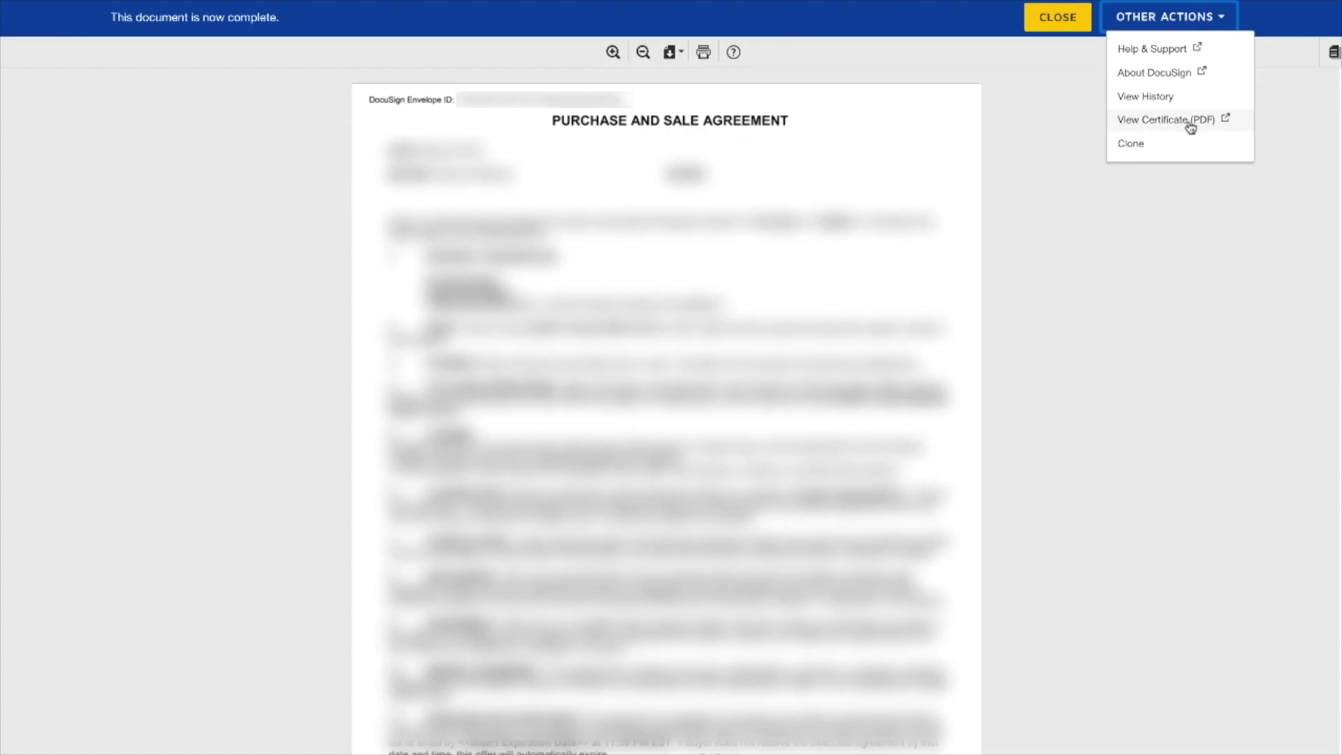
- Open the agreement's Certificate of Completion as a PDF
{"action": "left_click", "coordinate": [1190, 123]}
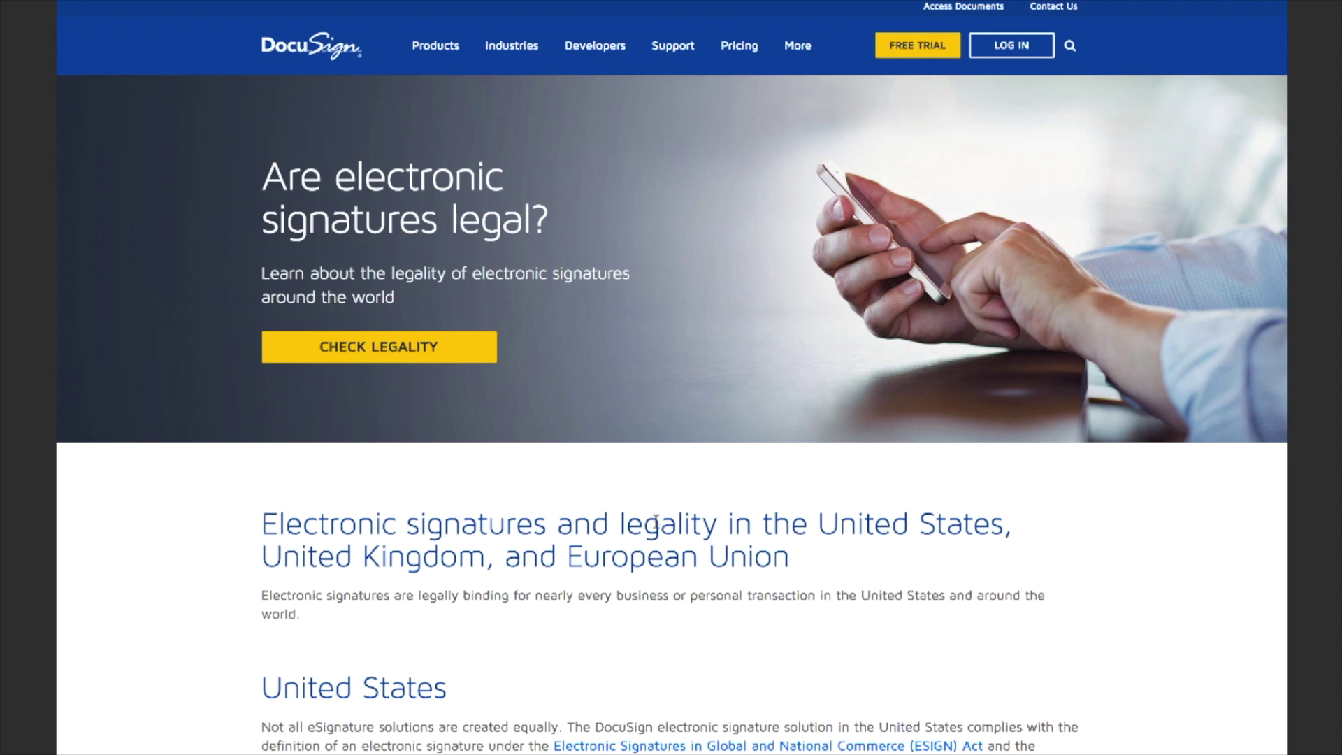
- Open the eSignature Legality Guide and select The United States as the country
{"action": "left_click", "coordinate": [390, 357]}
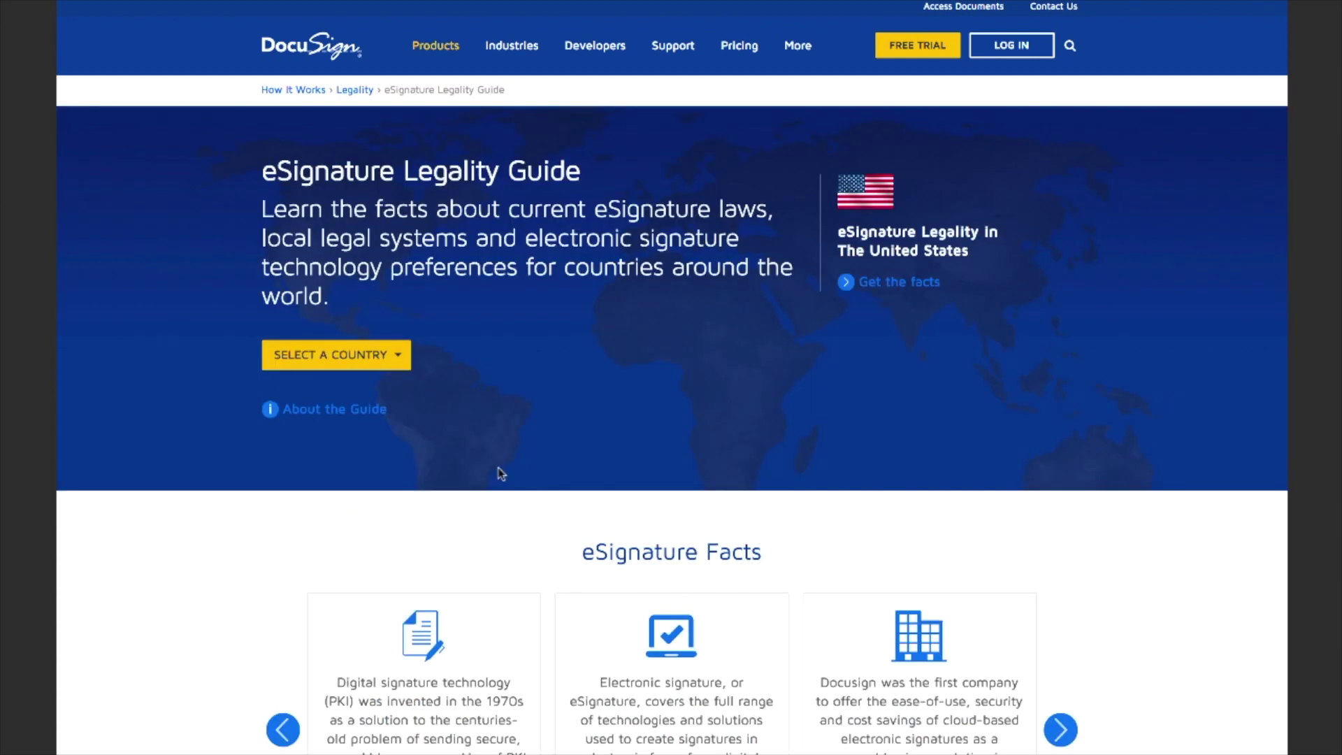
{"action": "left_click", "coordinate": [403, 359]}
{"action": "scroll", "coordinate": [363, 454], "scroll_direction": "down", "scroll_amount": 10}
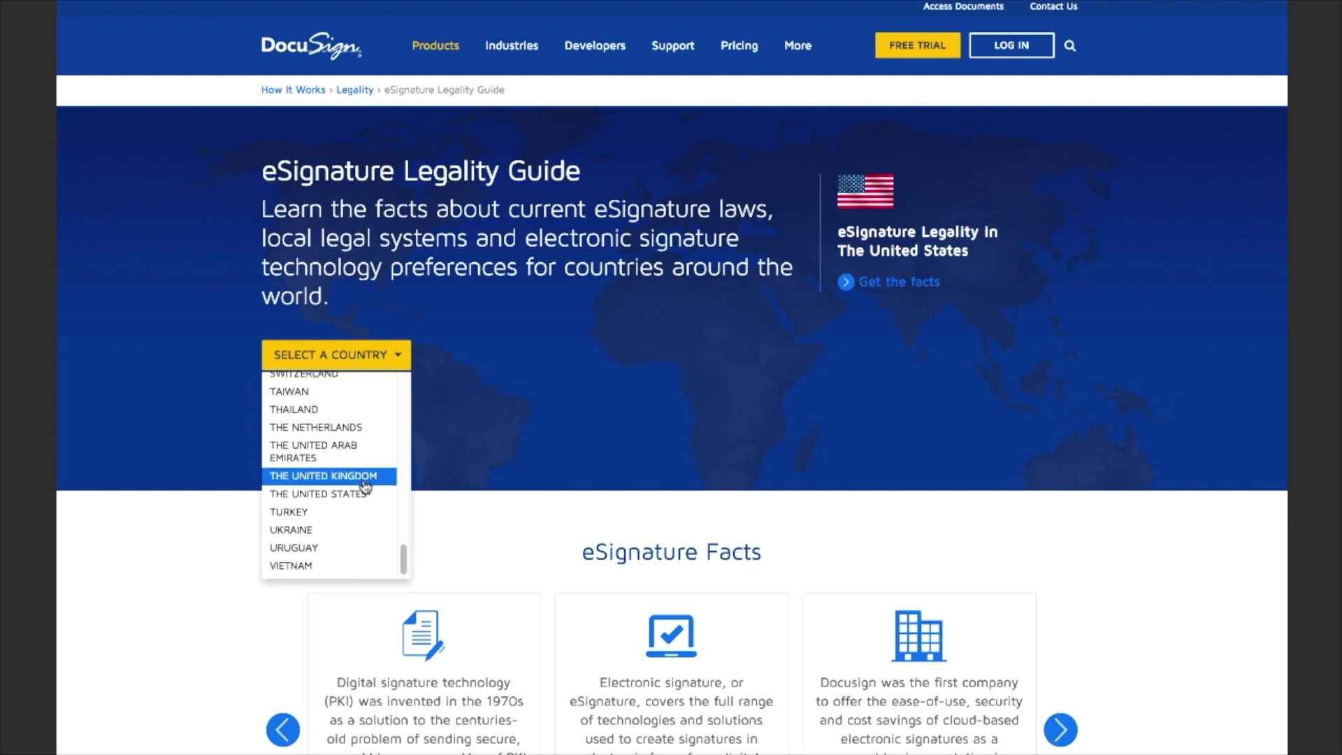
{"action": "left_click", "coordinate": [355, 498]}
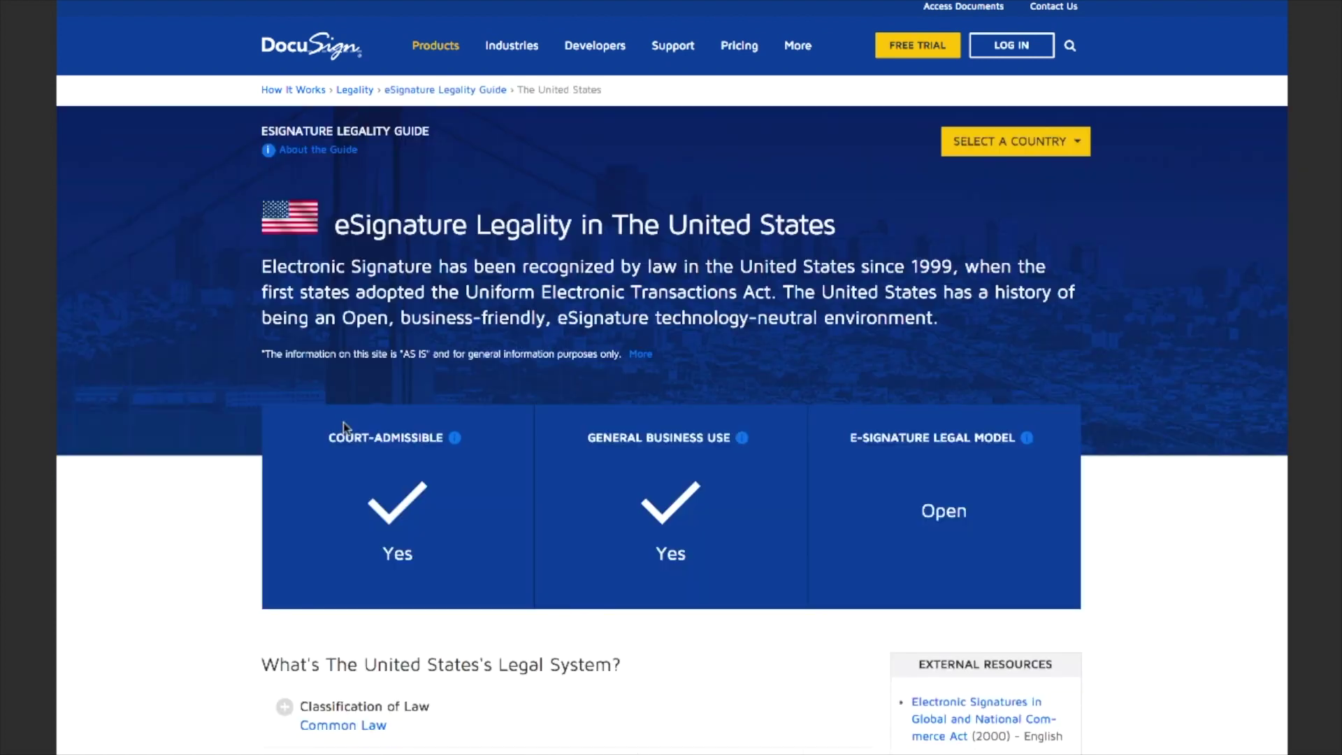
- Review the United States legality facts, then bring up the country list again
{"action": "scroll", "coordinate": [808, 730], "scroll_direction": "down", "scroll_amount": 10}
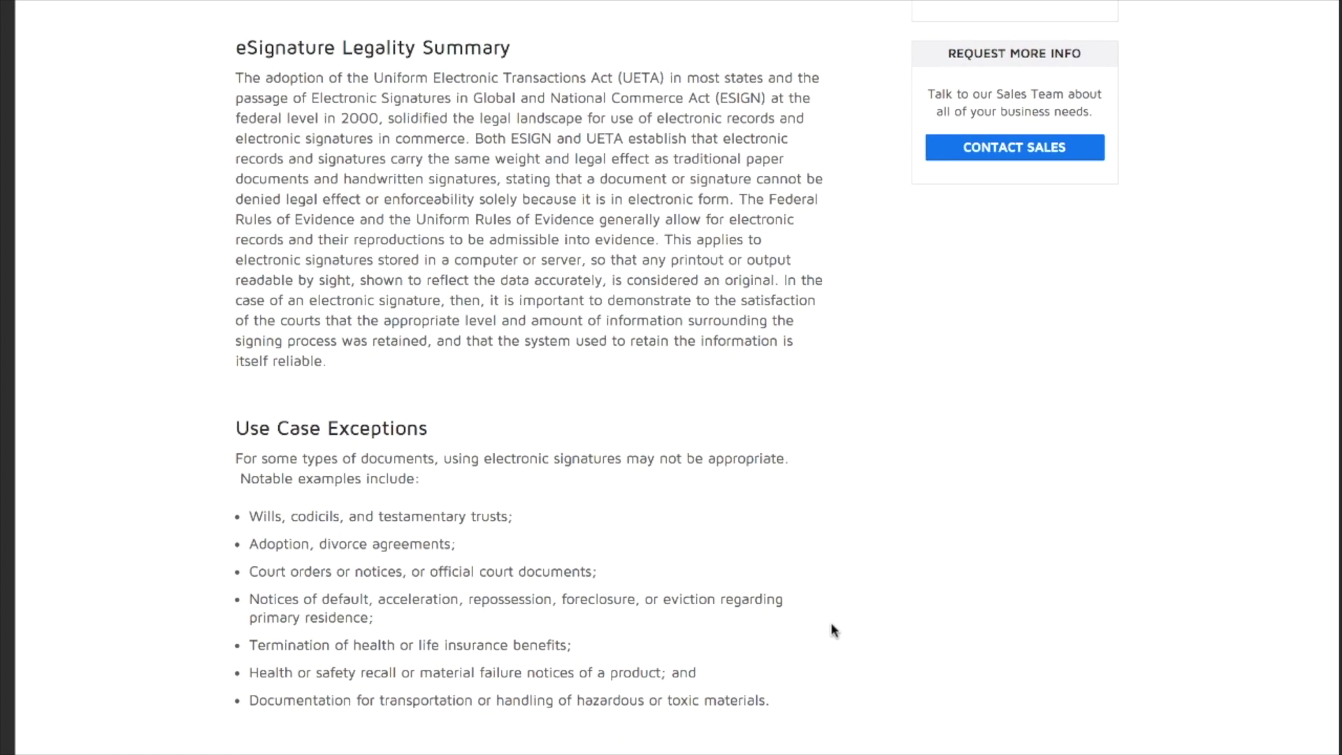
{"action": "scroll", "coordinate": [846, 583], "scroll_direction": "down", "scroll_amount": 5}
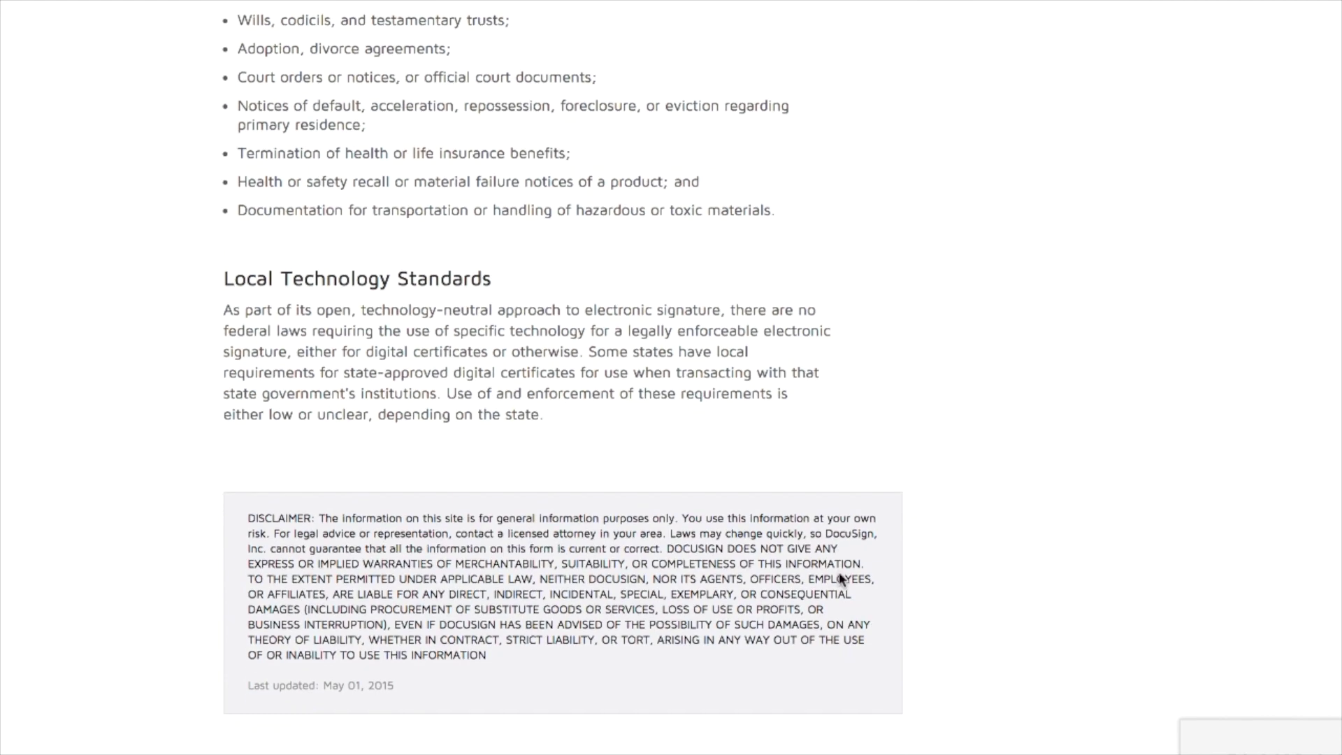
{"action": "scroll", "coordinate": [916, 591], "scroll_direction": "up", "scroll_amount": 15}
{"action": "scroll", "coordinate": [913, 587], "scroll_direction": "up", "scroll_amount": 1}
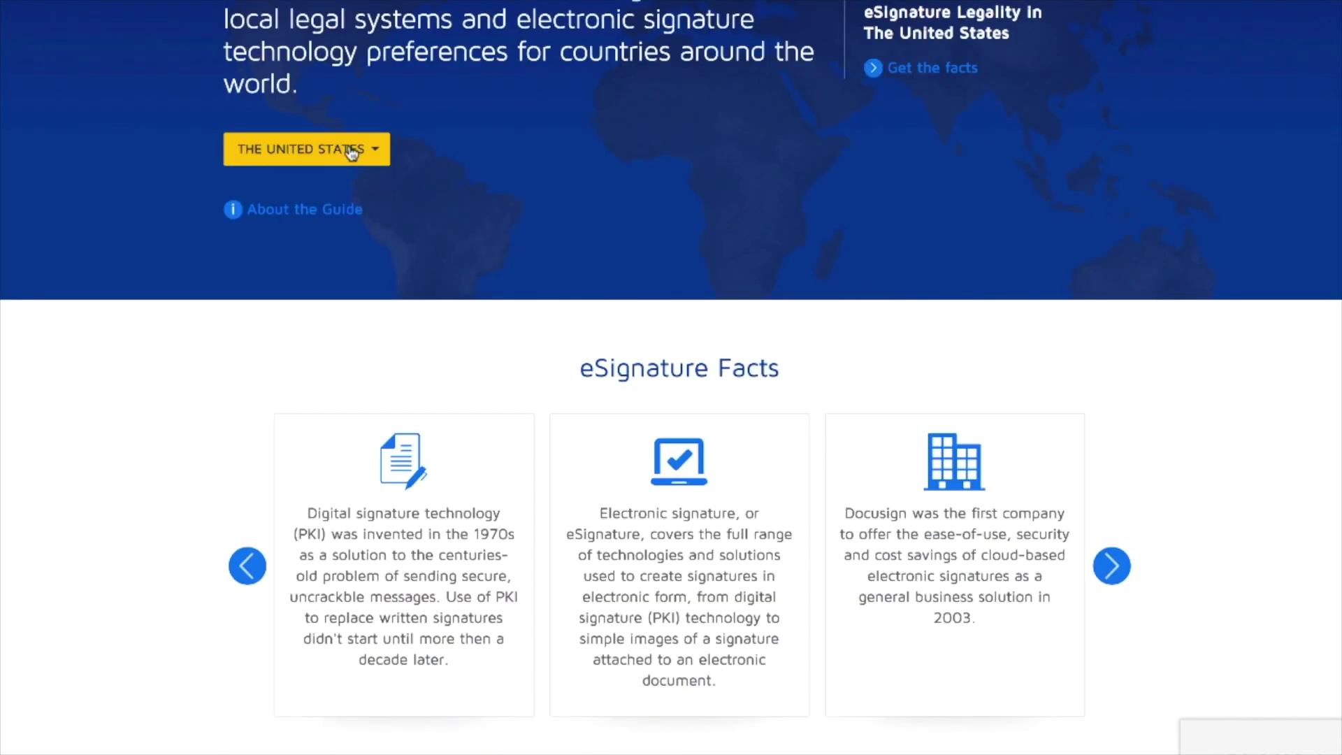
{"action": "left_click", "coordinate": [350, 147]}
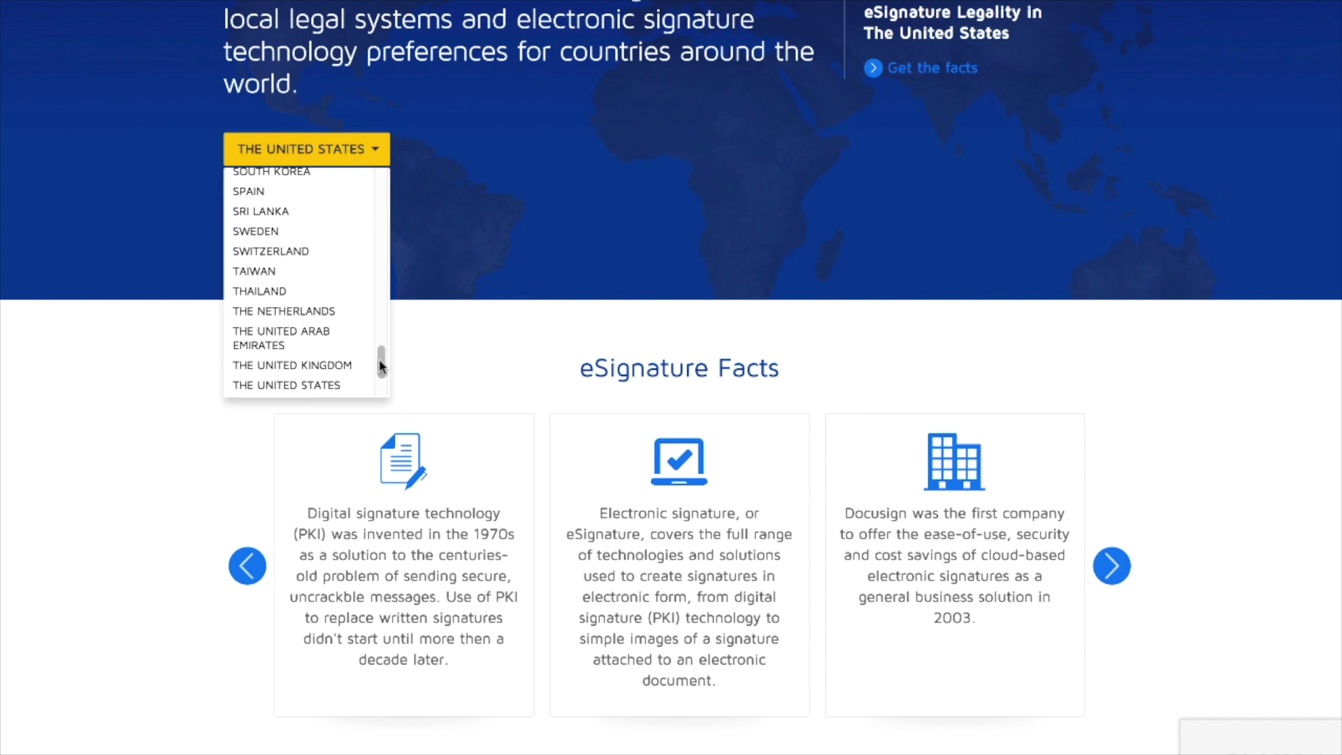
{"action": "left_click_drag", "start_coordinate": [381, 364], "coordinate": [381, 192]}
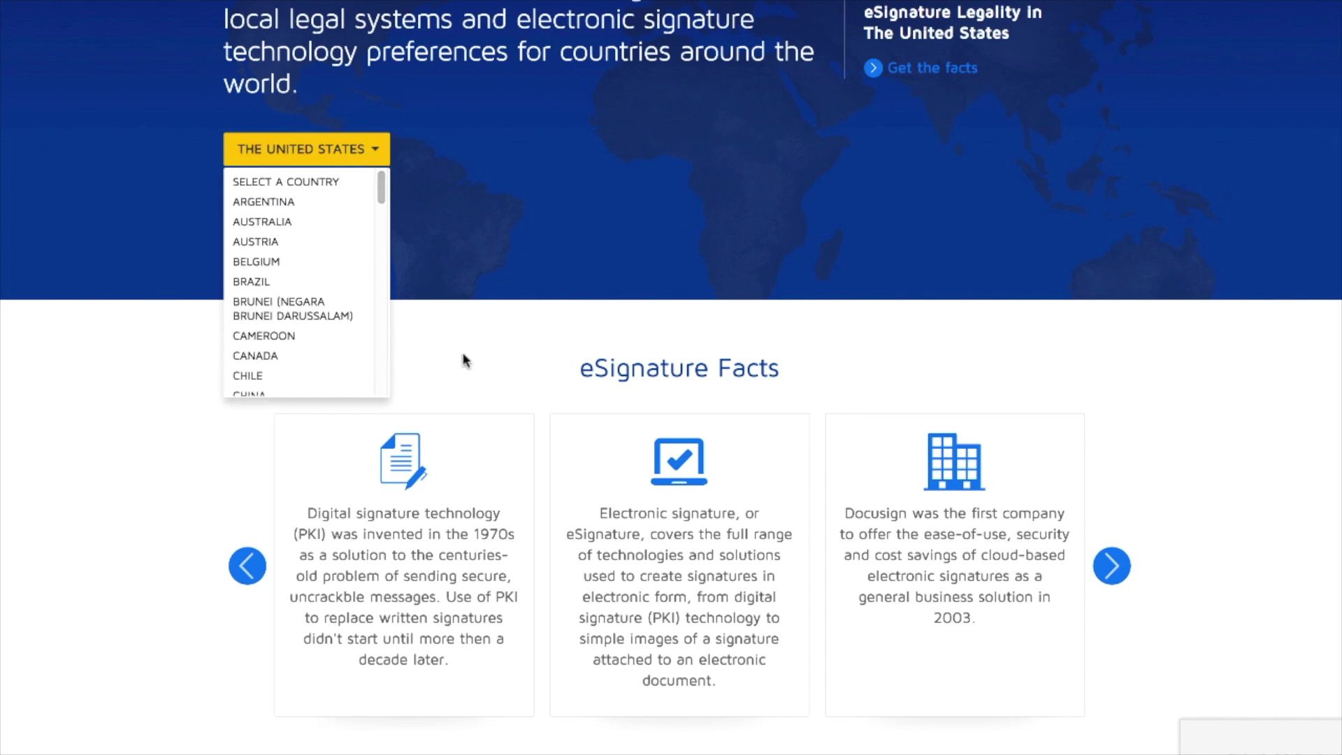